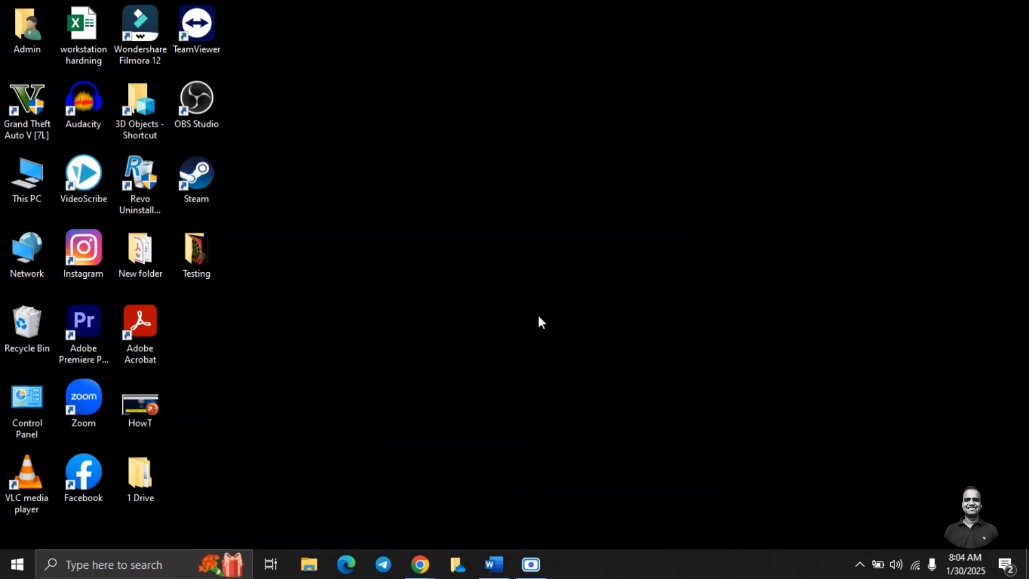
Open USB Drive (E:) from This PC to check it is empty, then clear the window to the desktop.
{"action": "left_click", "coordinate": [309, 564]}
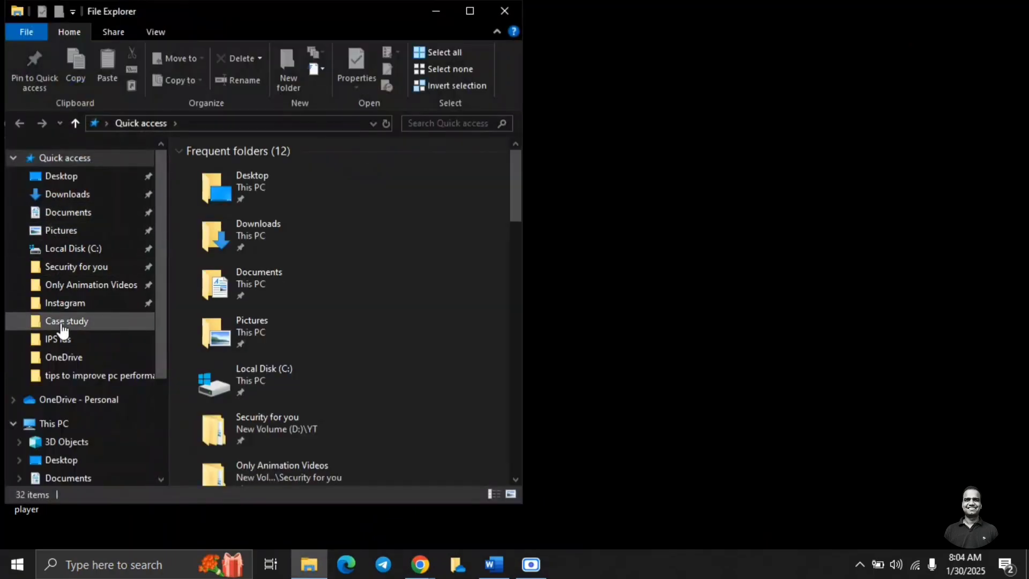
{"action": "scroll", "coordinate": [32, 328], "scroll_direction": "down", "scroll_amount": 1}
{"action": "left_click", "coordinate": [54, 374]}
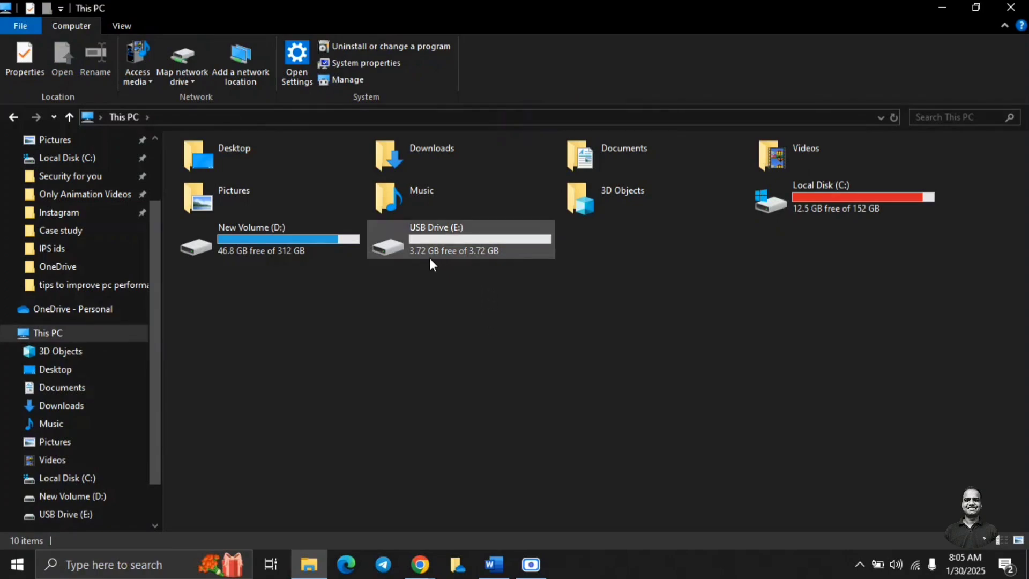
{"action": "double_click", "coordinate": [459, 235]}
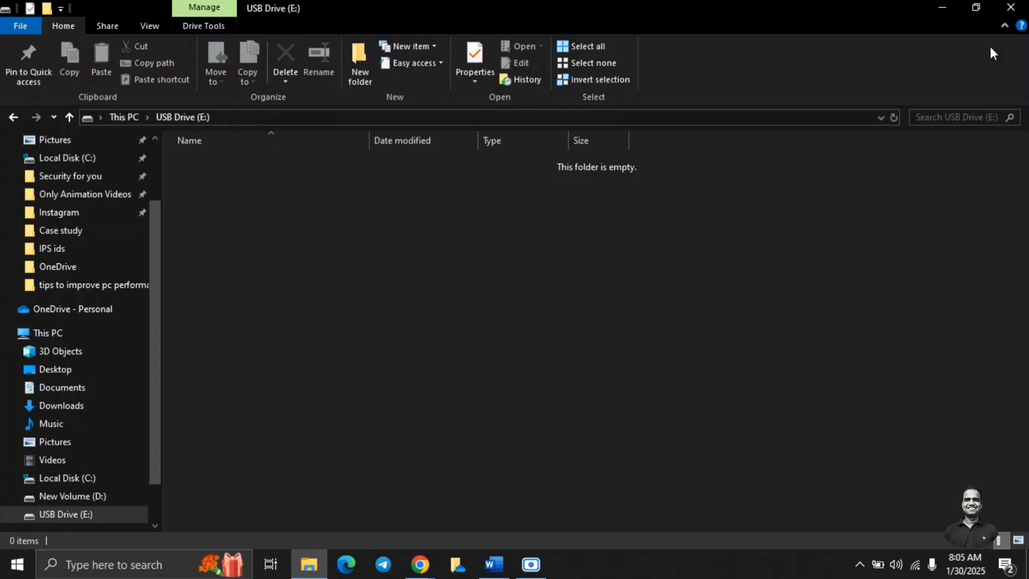
{"action": "left_click", "coordinate": [975, 8]}
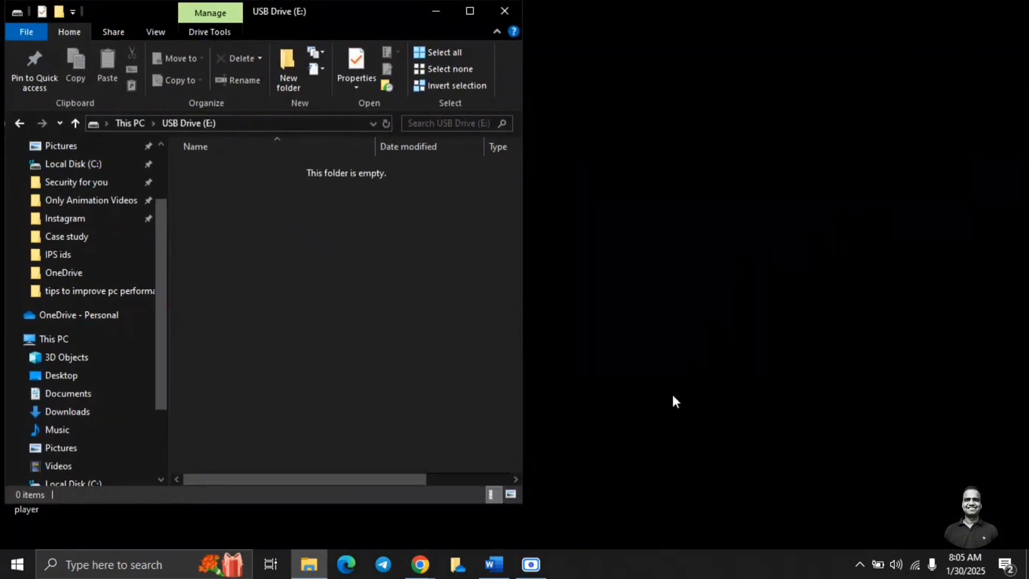
{"action": "left_click", "coordinate": [1026, 563]}
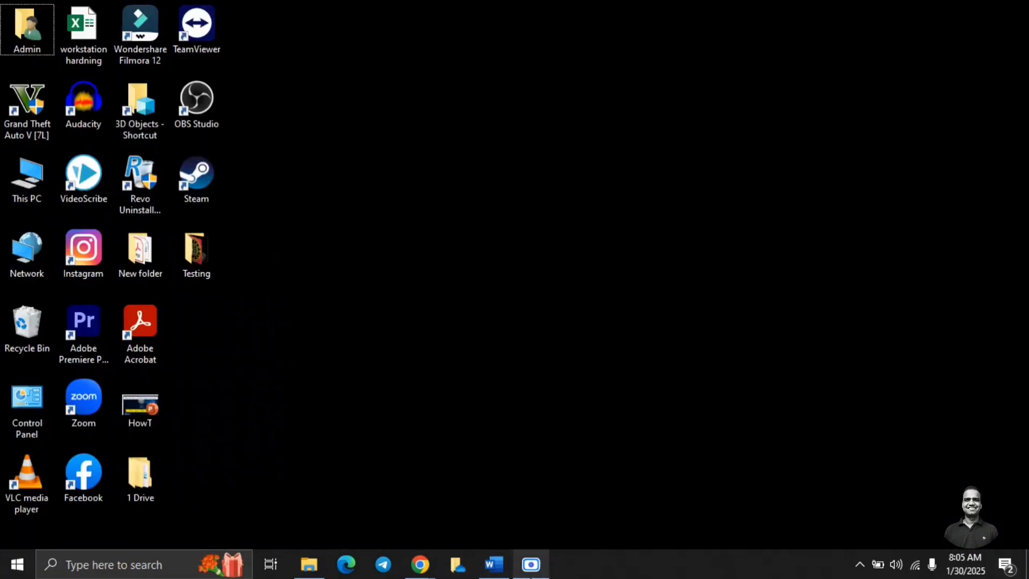
Copy all four files from the desktop Testing folder onto USB Drive (E:).
{"action": "left_click", "coordinate": [309, 563]}
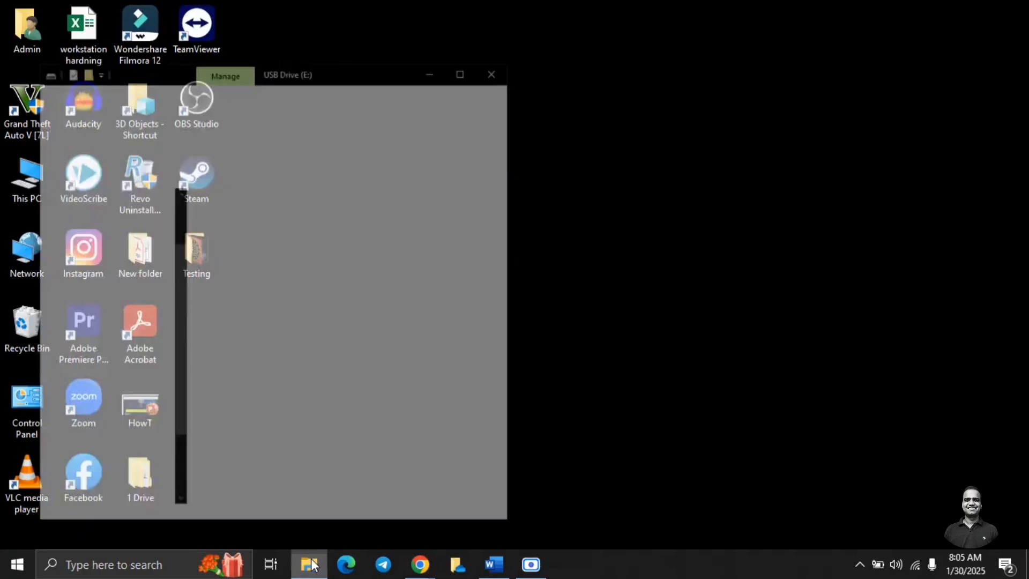
{"action": "left_click_drag", "start_coordinate": [363, 16], "coordinate": [689, 16]}
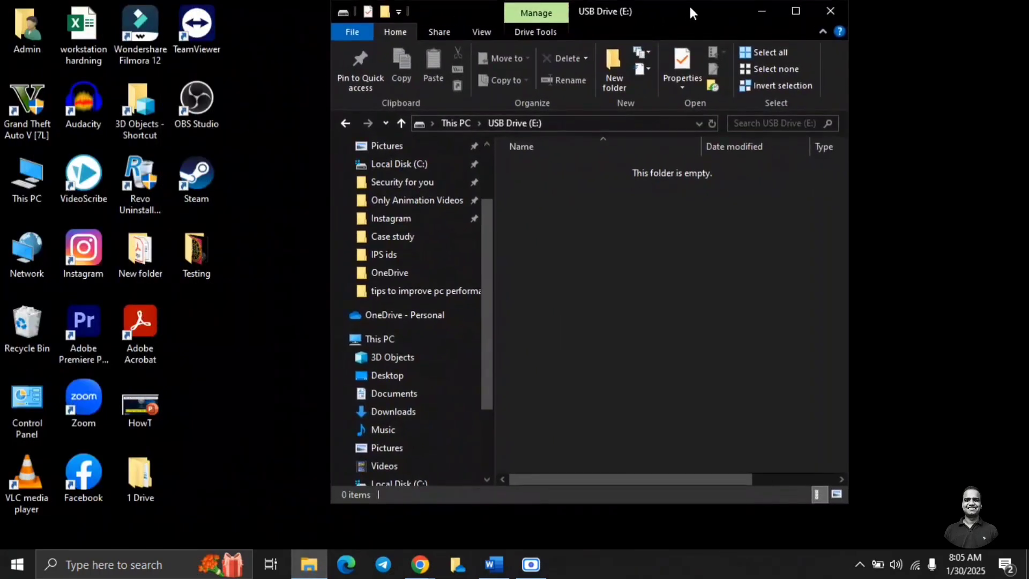
{"action": "double_click", "coordinate": [207, 247]}
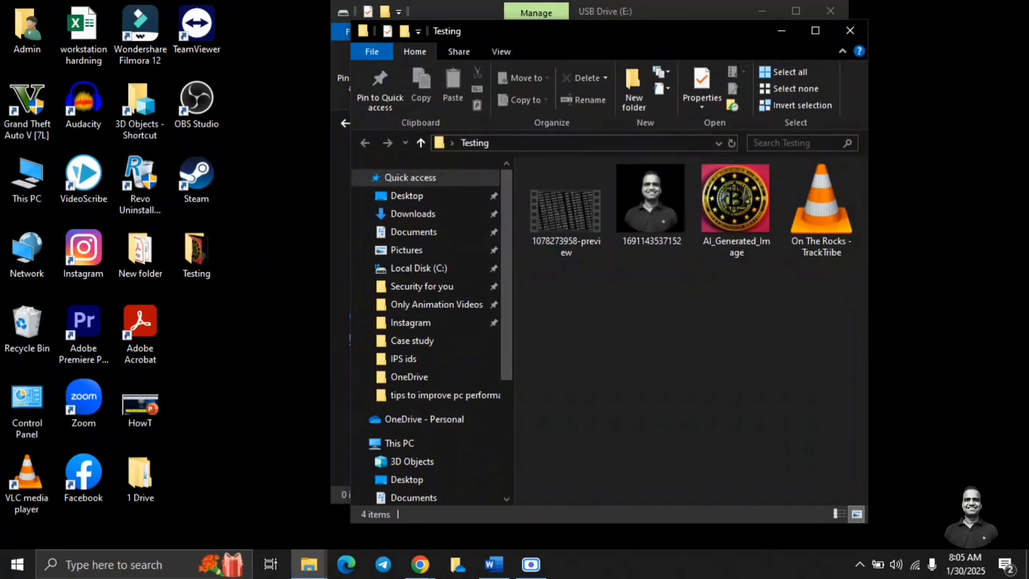
{"action": "left_click_drag", "start_coordinate": [632, 31], "coordinate": [260, 44]}
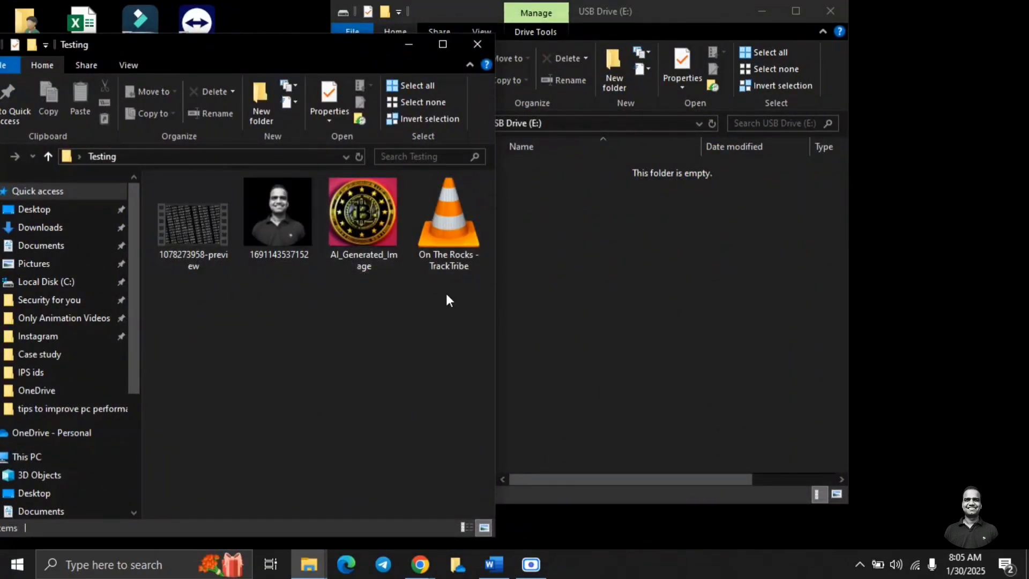
{"action": "left_click_drag", "start_coordinate": [450, 294], "coordinate": [367, 267]}
{"action": "left_click_drag", "start_coordinate": [185, 204], "coordinate": [674, 285]}
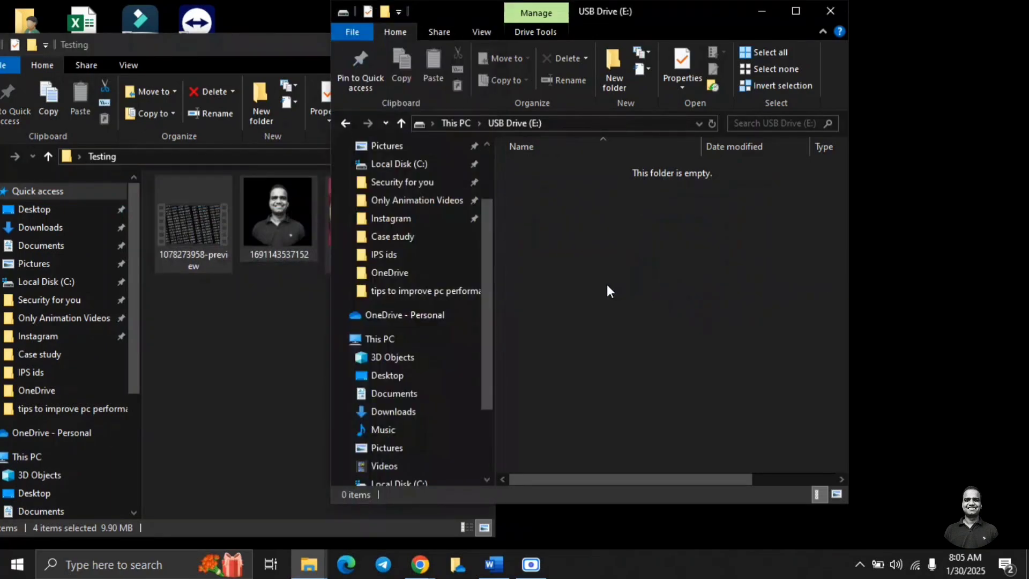
Close the Testing folder and return the maximized drive window to This PC.
{"action": "left_click", "coordinate": [230, 346]}
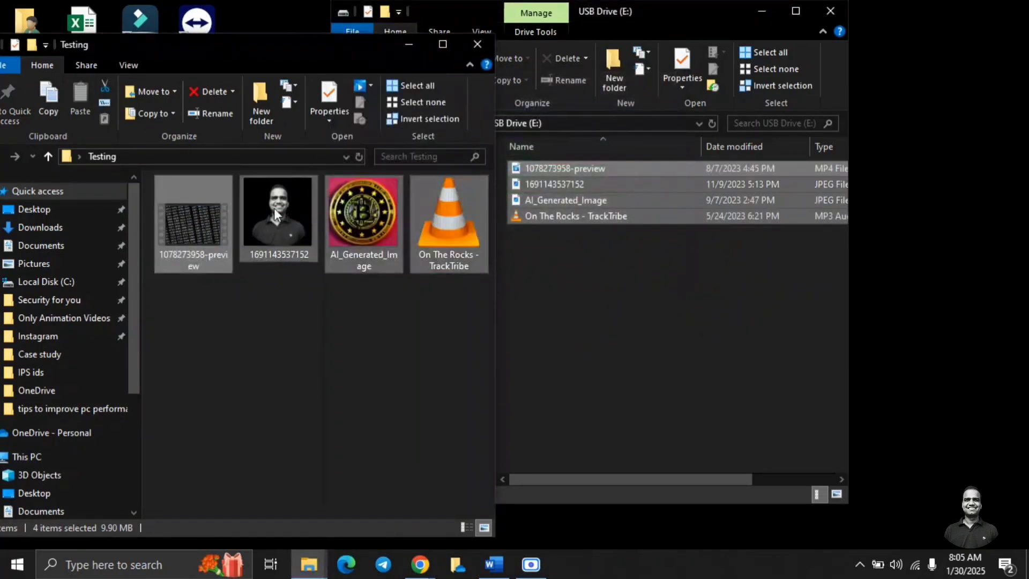
{"action": "left_click", "coordinate": [474, 44]}
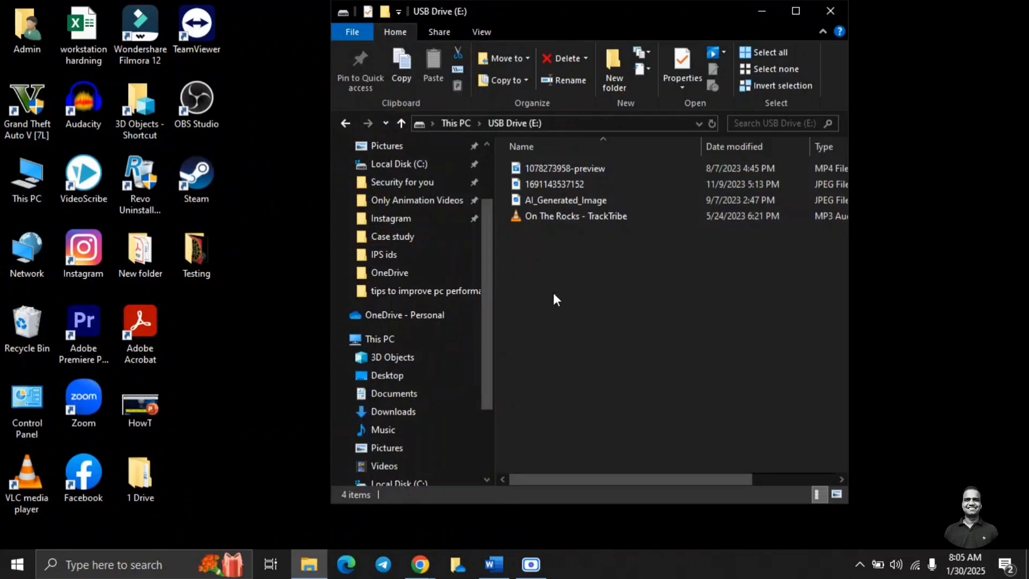
{"action": "left_click", "coordinate": [795, 11]}
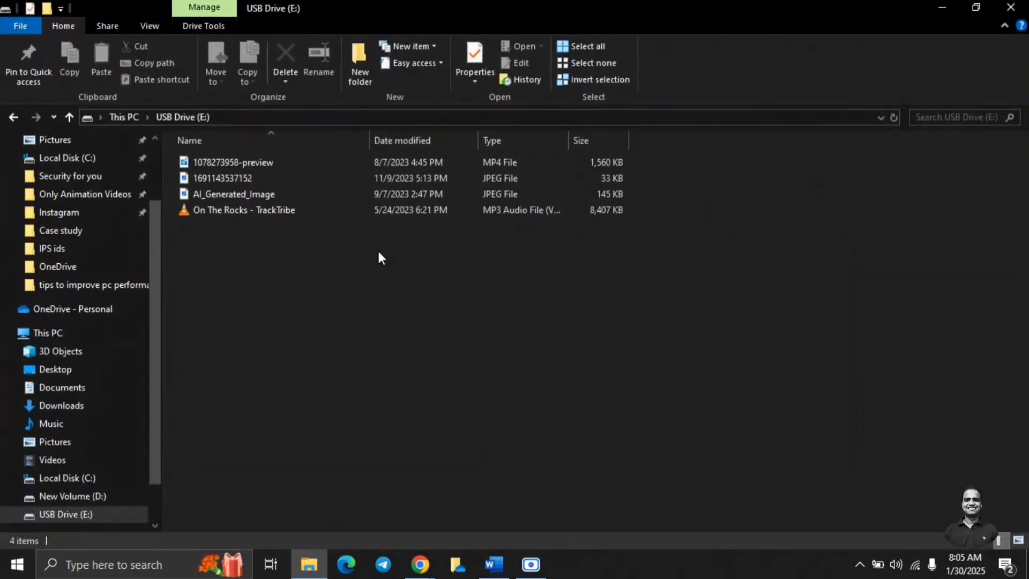
{"action": "left_click", "coordinate": [132, 117]}
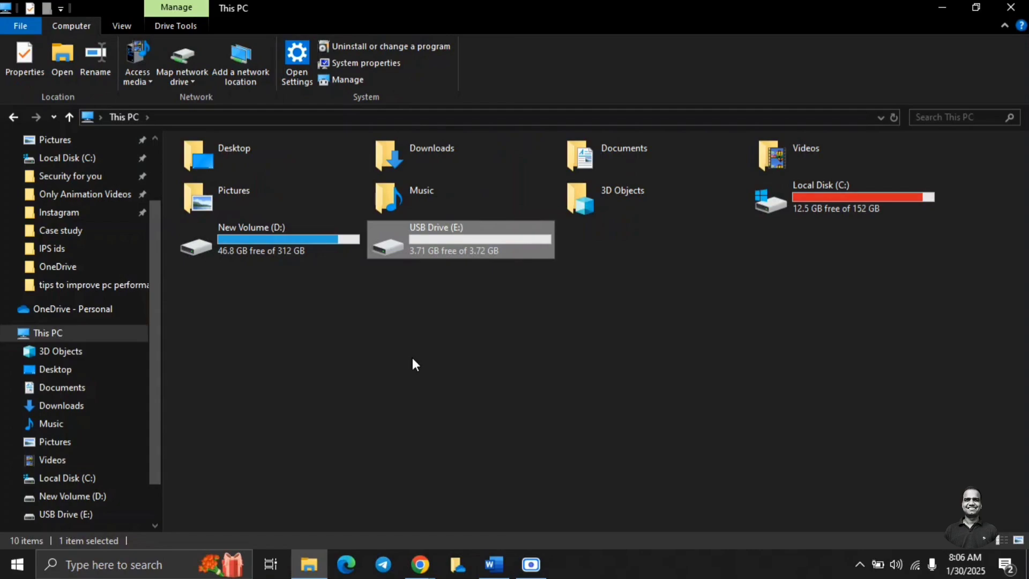
Turn on BitLocker for USB Drive (E:) with password unlock, entering and confirming the password.
{"action": "right_click", "coordinate": [436, 240]}
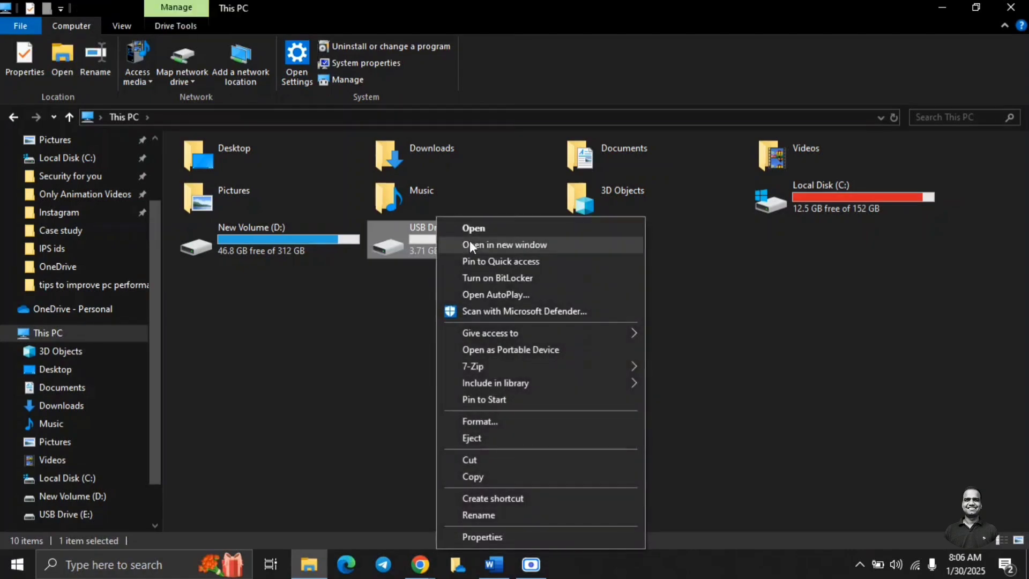
{"action": "left_click", "coordinate": [512, 282]}
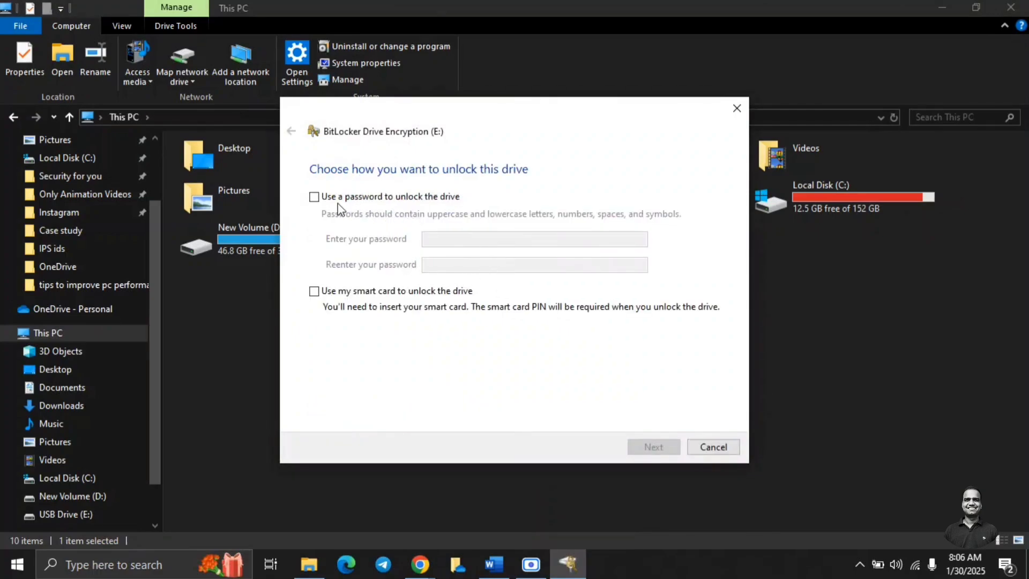
{"action": "left_click", "coordinate": [390, 203]}
{"action": "left_click", "coordinate": [497, 241]}
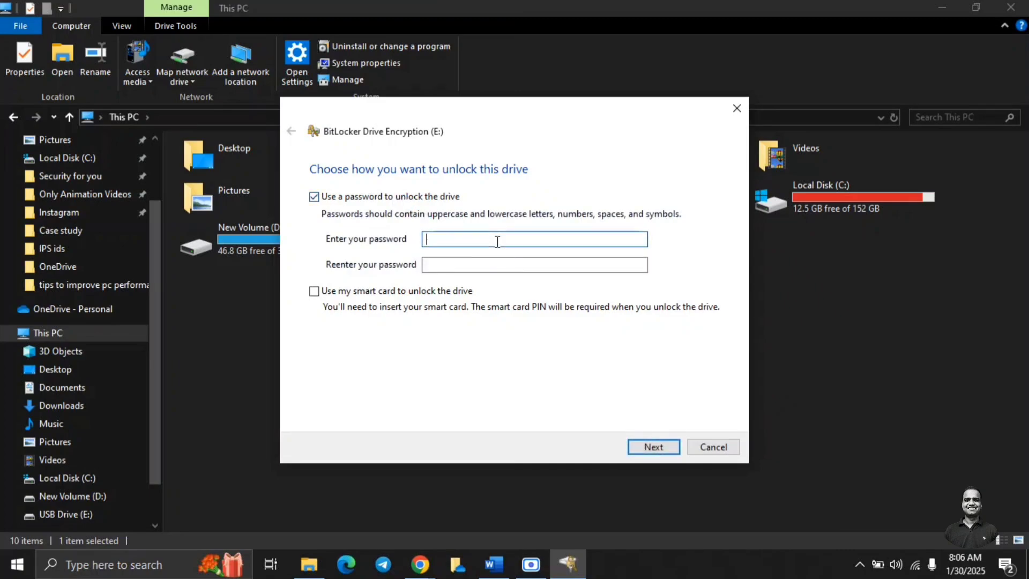
{"action": "type", "text": "•••••••••"}
{"action": "type", "text": "••••"}
{"action": "key", "text": "Tab"}
{"action": "type", "text": "•••••••"}
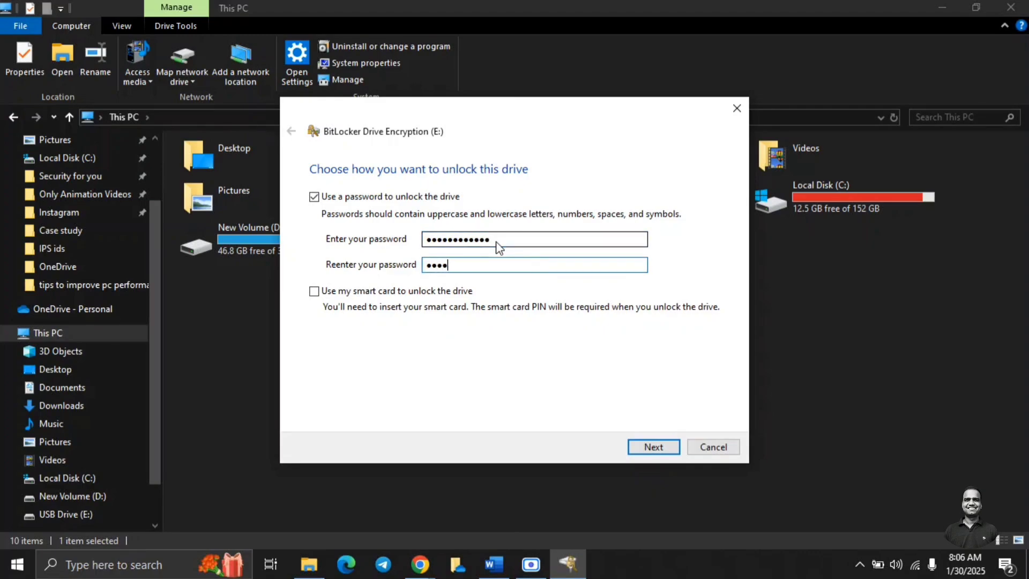
{"action": "type", "text": "••••••"}
{"action": "left_click", "coordinate": [659, 445]}
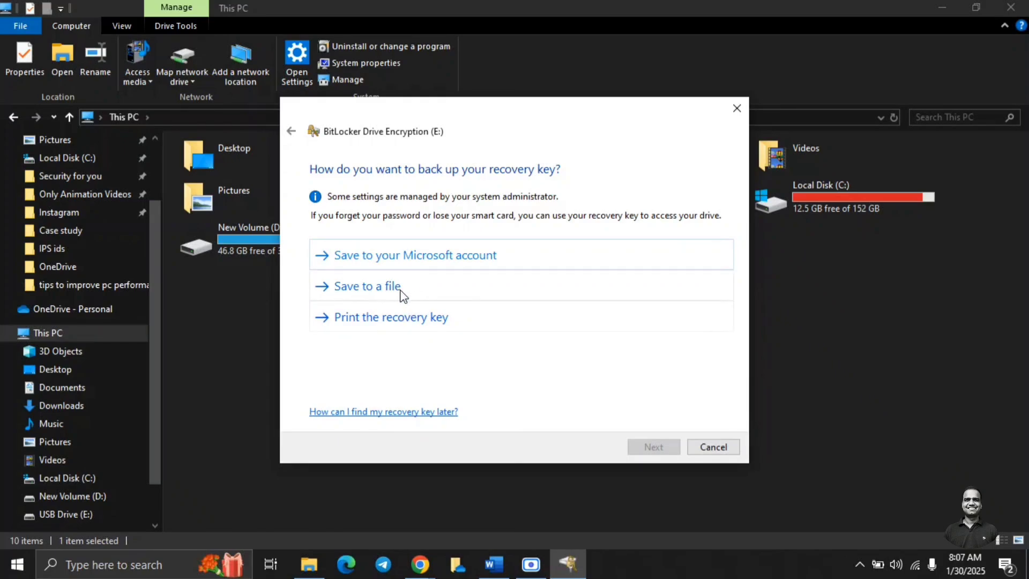
Save the recovery key as a .txt file in a new 'Bitlocker key' folder on the Desktop.
{"action": "left_click", "coordinate": [379, 294]}
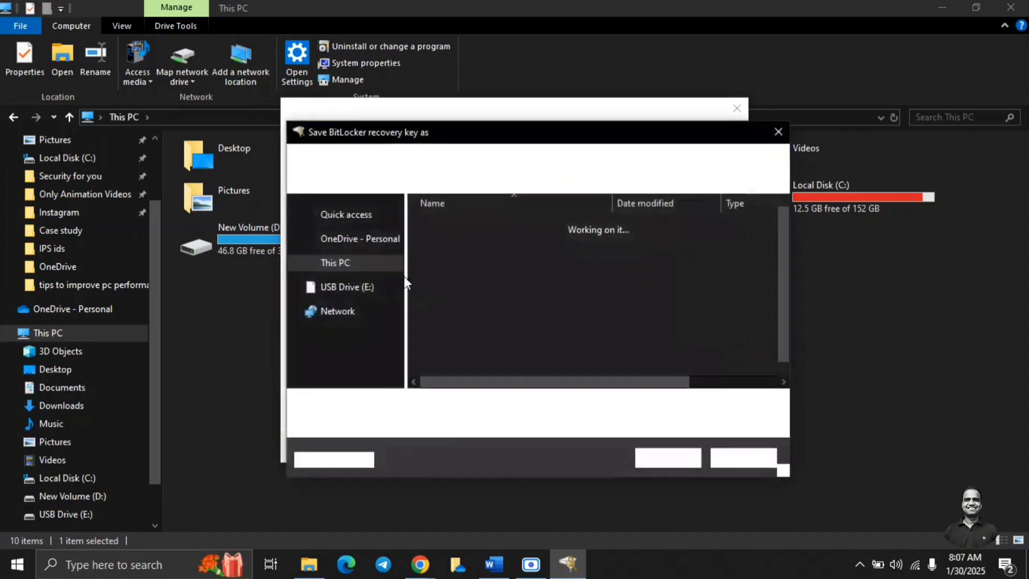
{"action": "left_click", "coordinate": [329, 244]}
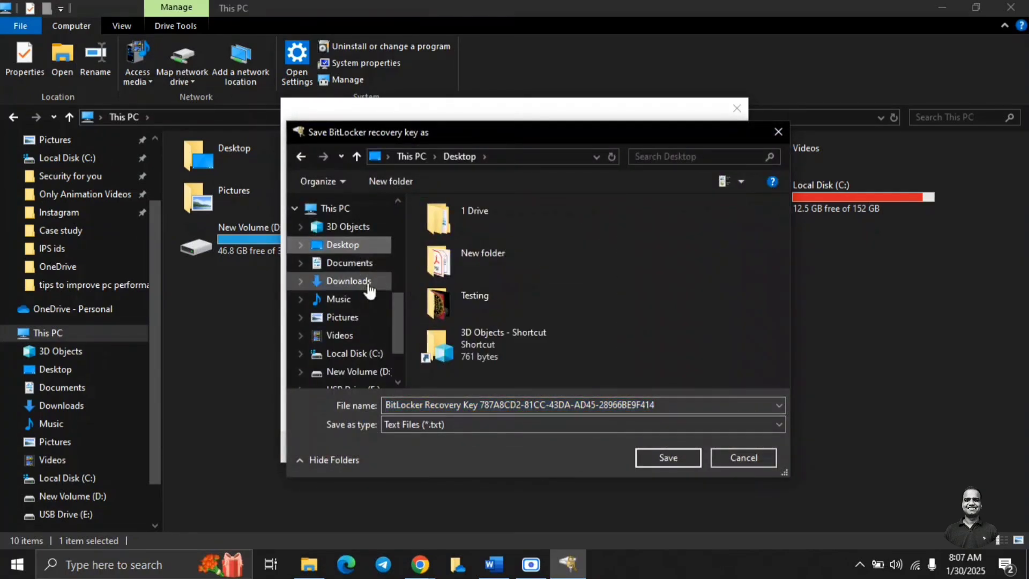
{"action": "left_click", "coordinate": [394, 182]}
{"action": "type", "text": "Bit"}
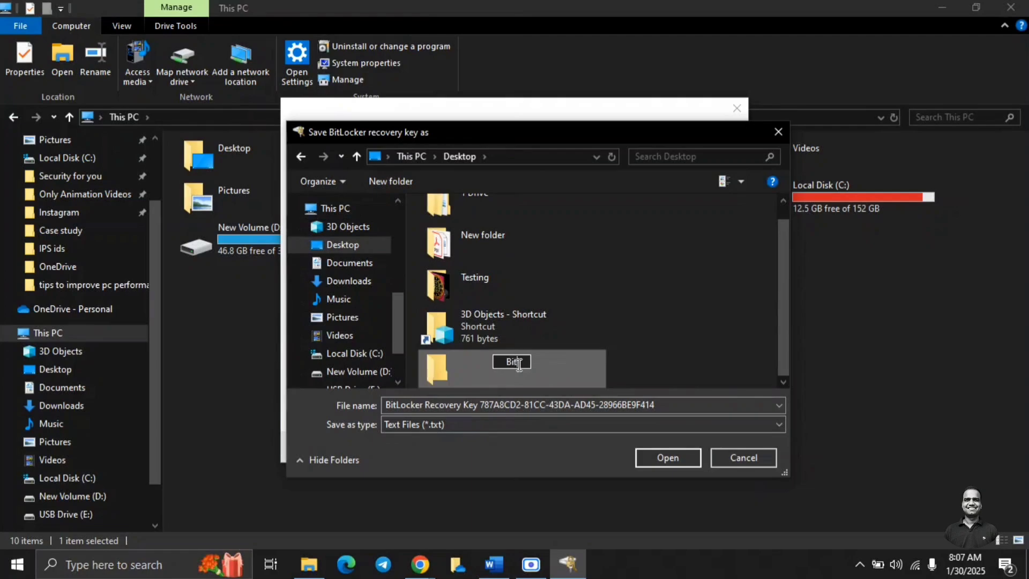
{"action": "type", "text": "locker key"}
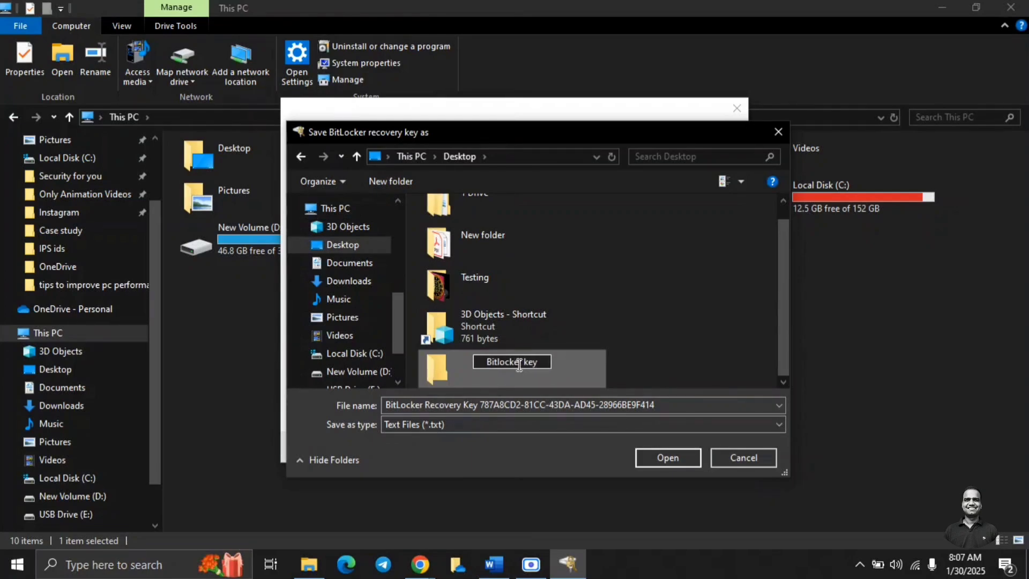
{"action": "left_click", "coordinate": [676, 458]}
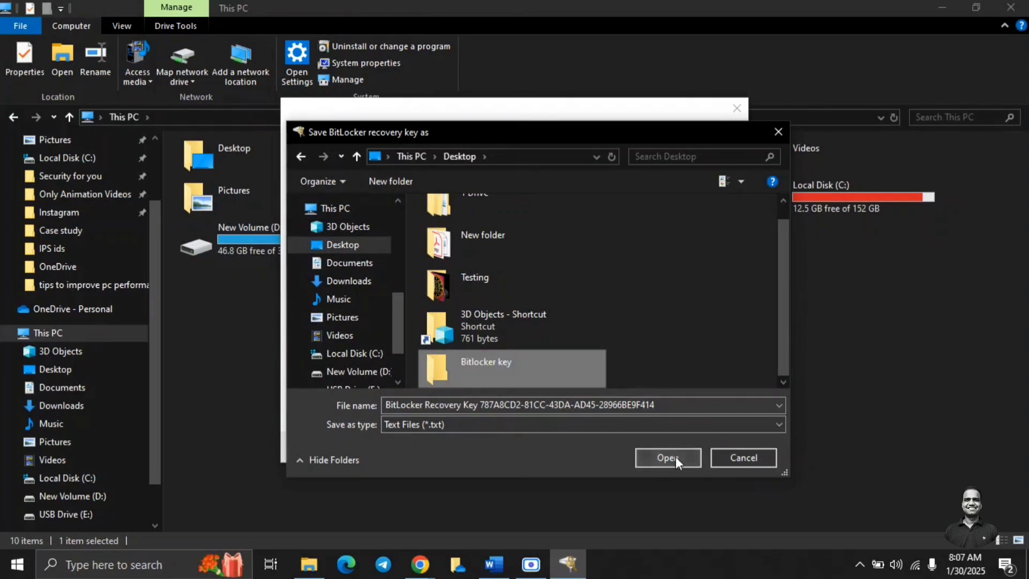
{"action": "left_click", "coordinate": [675, 457]}
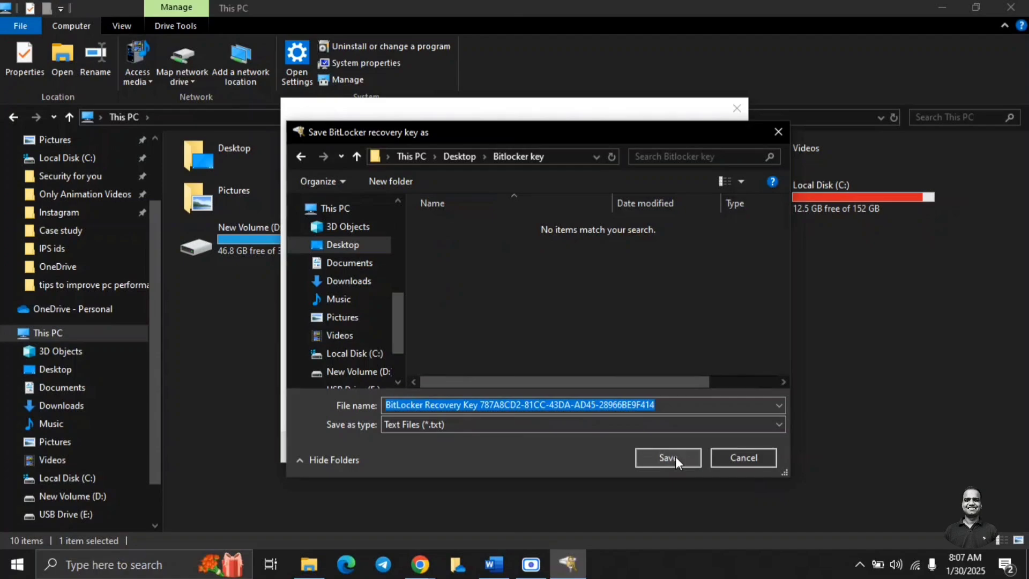
{"action": "left_click", "coordinate": [675, 457]}
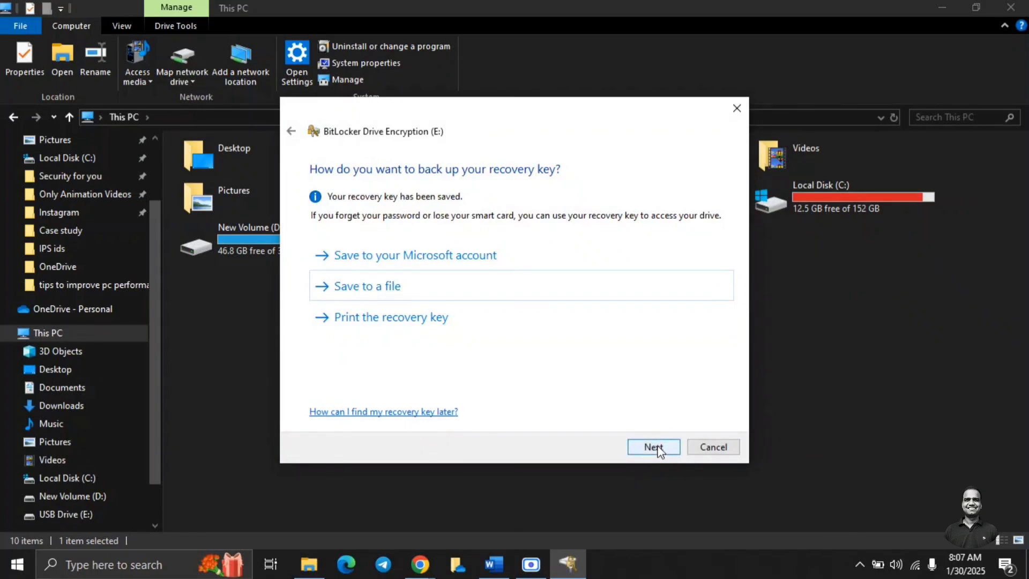
Keep 'Encrypt used disk space only' and 'Compatible mode' to reach the ready-to-encrypt page.
{"action": "left_click", "coordinate": [655, 447]}
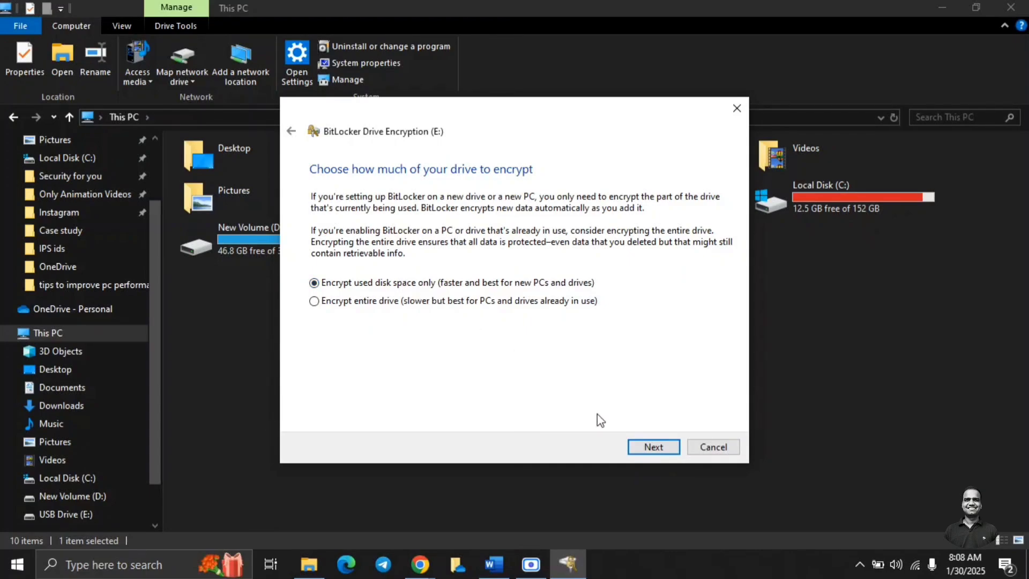
{"action": "left_click", "coordinate": [655, 445]}
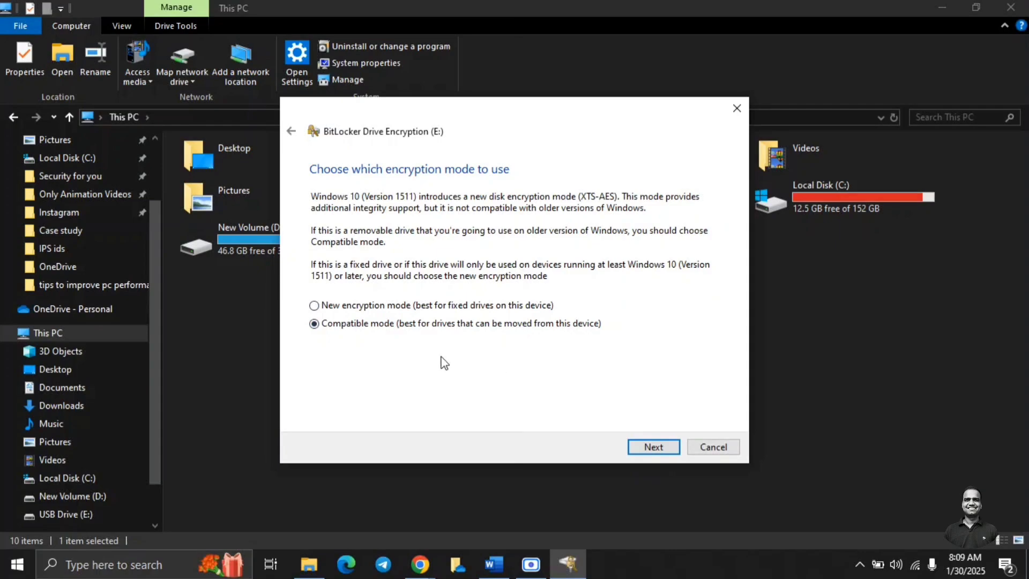
{"action": "left_click", "coordinate": [653, 445]}
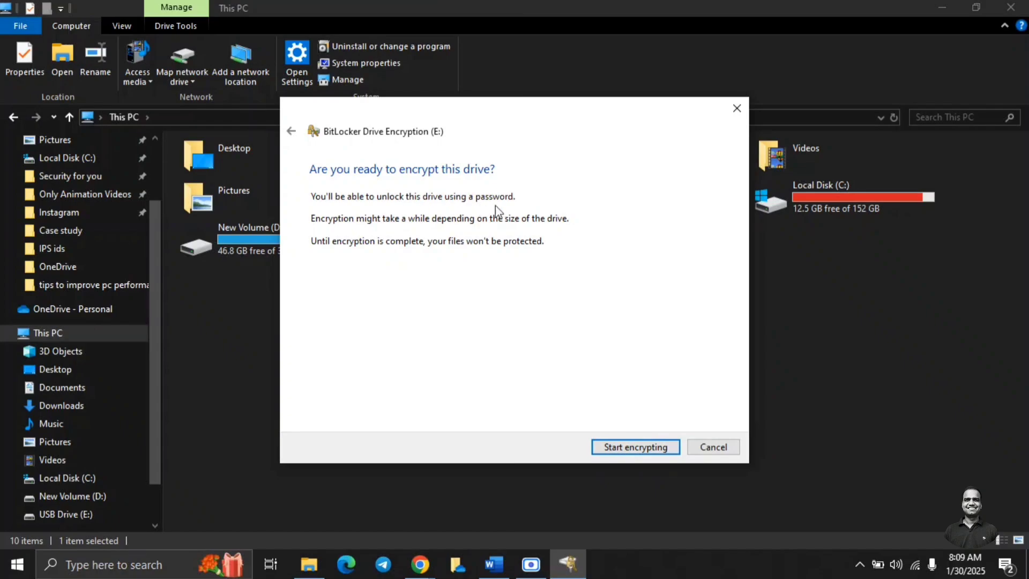
Start encrypting drive E: and dismiss the encryption-complete message.
{"action": "left_click", "coordinate": [624, 451]}
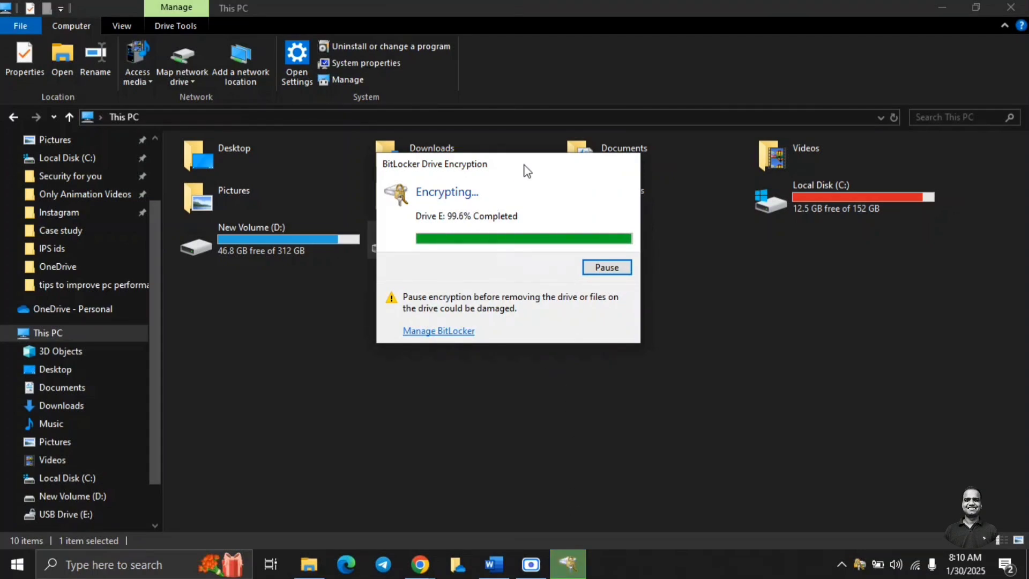
{"action": "left_click_drag", "start_coordinate": [530, 182], "coordinate": [608, 294]}
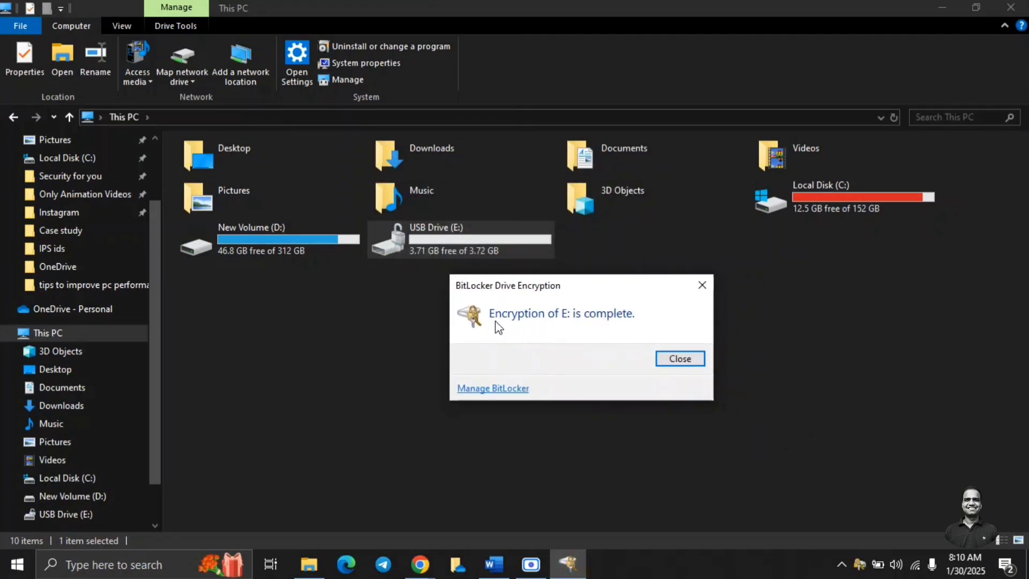
{"action": "left_click", "coordinate": [669, 359]}
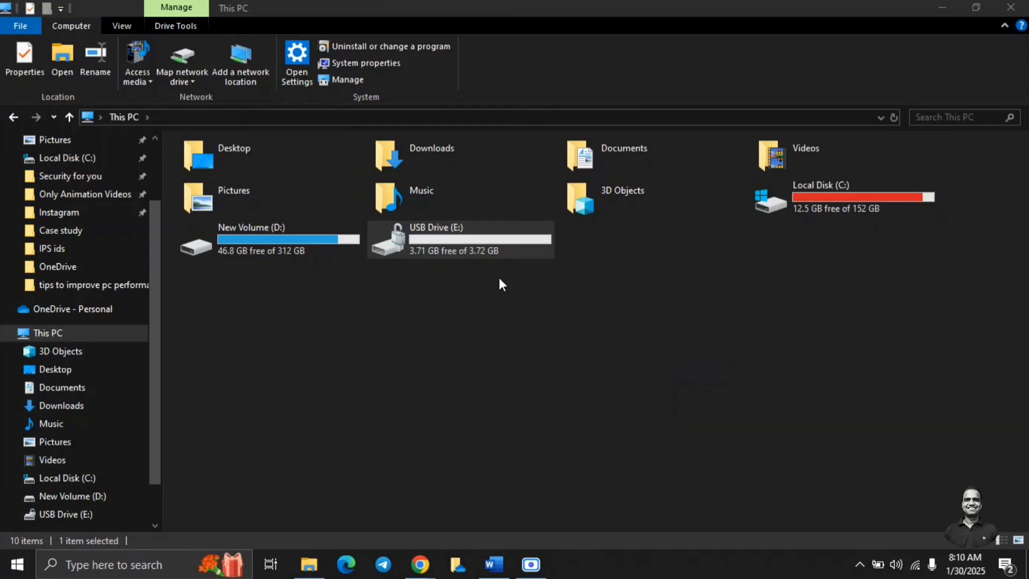
Eject the Cruzer Blade USB drive from the tray and minimize This PC.
{"action": "left_click", "coordinate": [859, 567]}
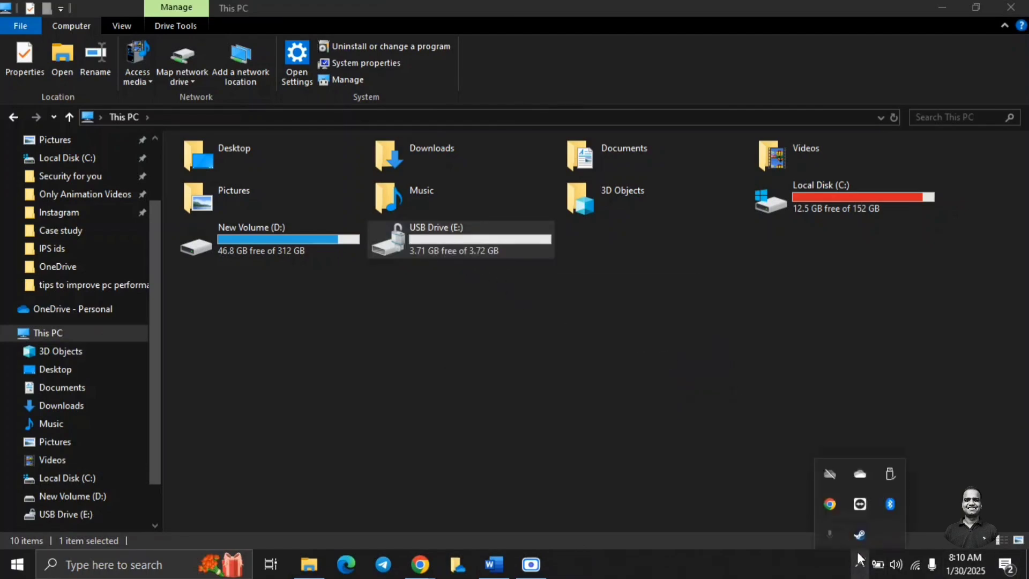
{"action": "left_click", "coordinate": [889, 474]}
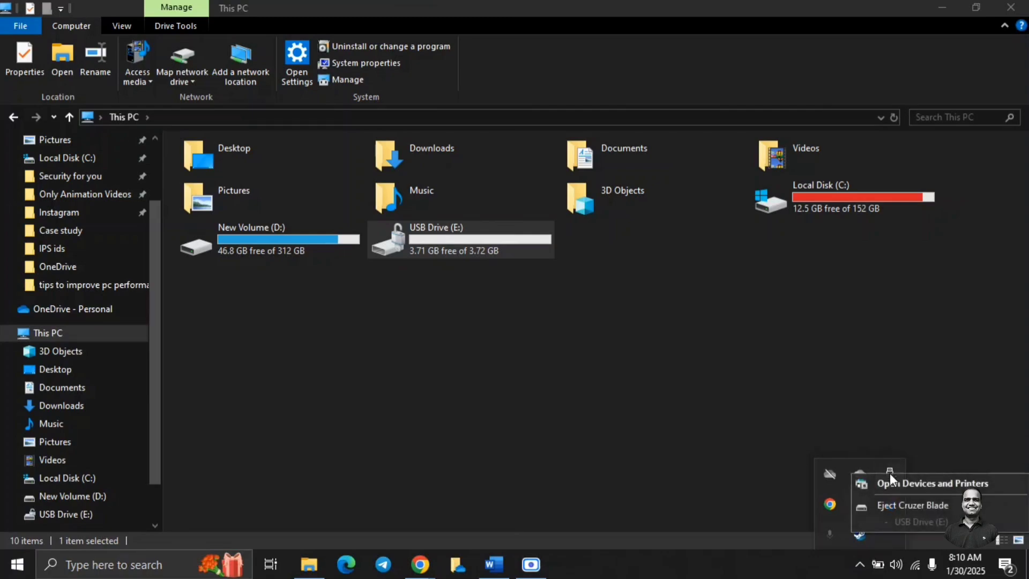
{"action": "left_click", "coordinate": [896, 504]}
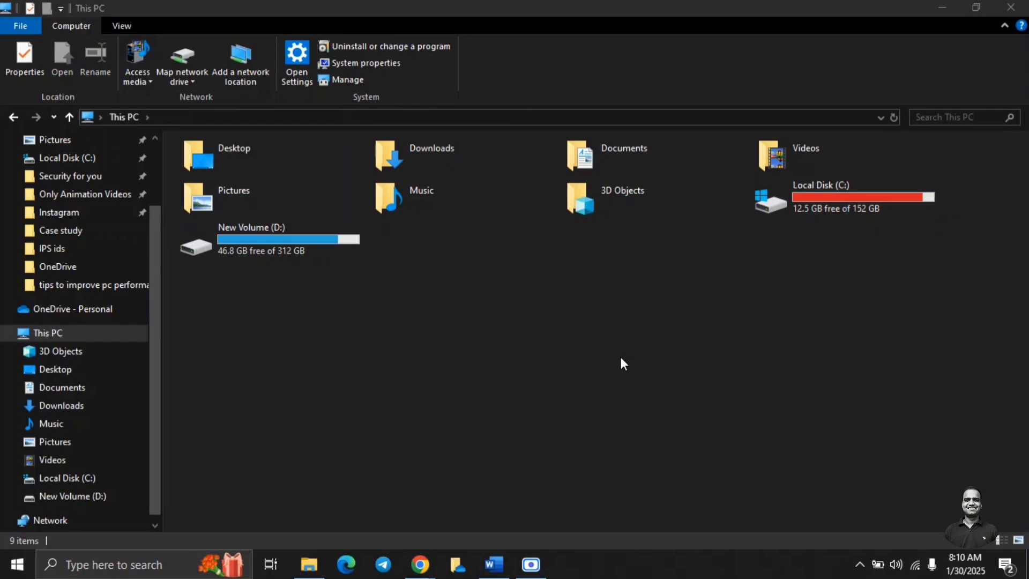
{"action": "left_click", "coordinate": [949, 6]}
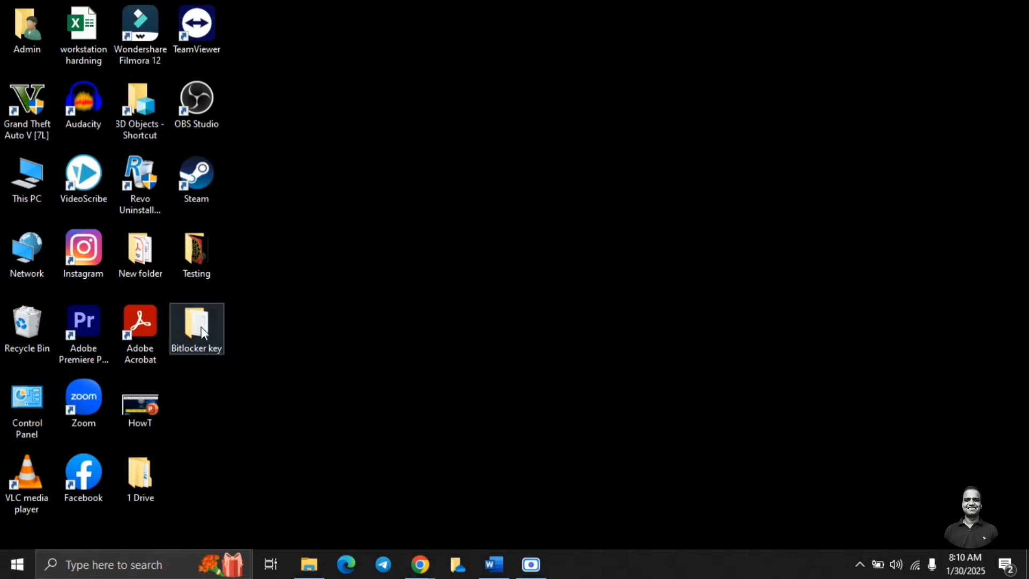
Open the recovery key .txt file from the desktop's Bitlocker key folder.
{"action": "double_click", "coordinate": [204, 329]}
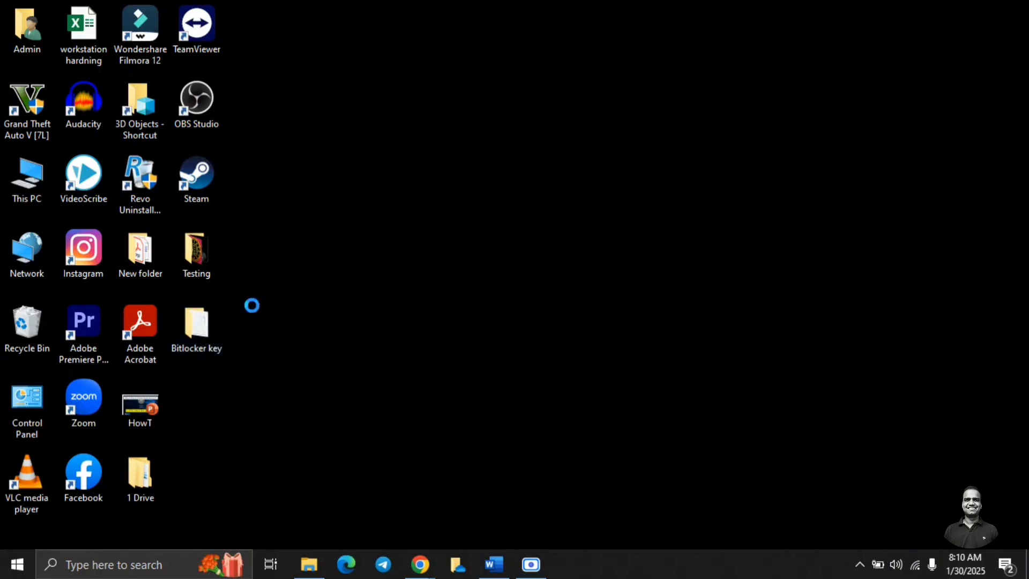
{"action": "left_click", "coordinate": [470, 44]}
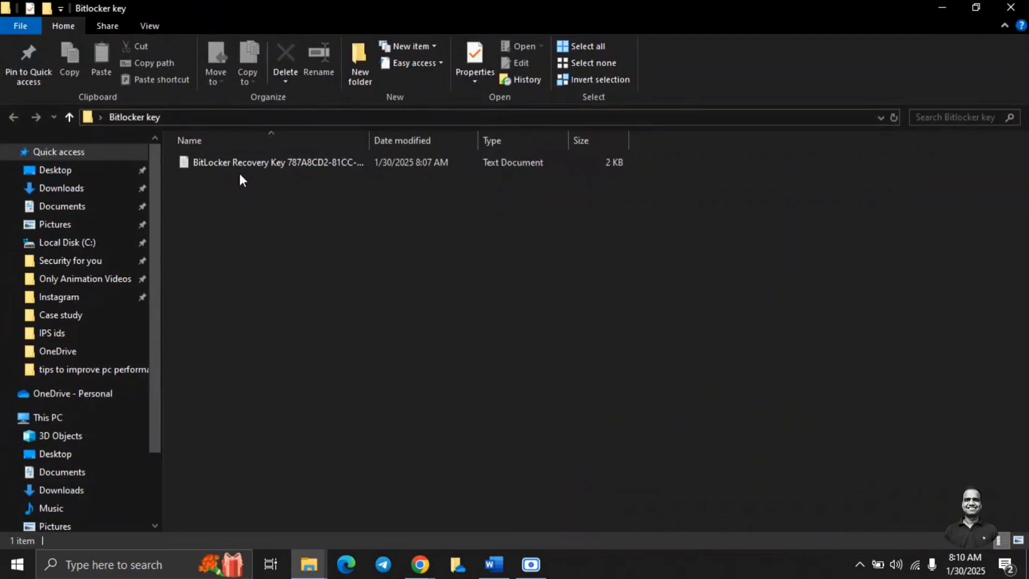
{"action": "double_click", "coordinate": [287, 161]}
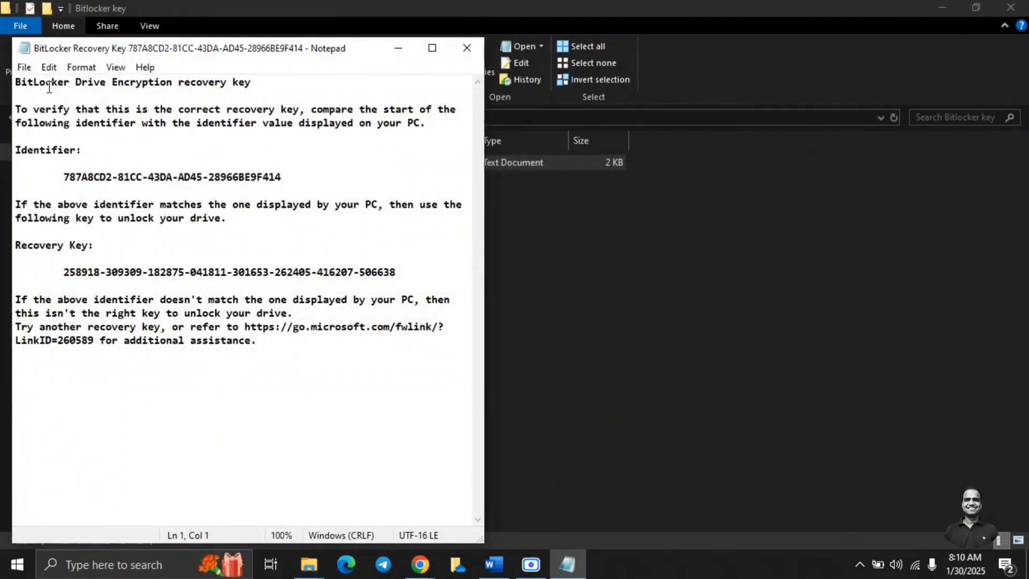
Highlight the key file's heading, drive identifier and recovery key in turn.
{"action": "left_click_drag", "start_coordinate": [45, 84], "coordinate": [260, 85]}
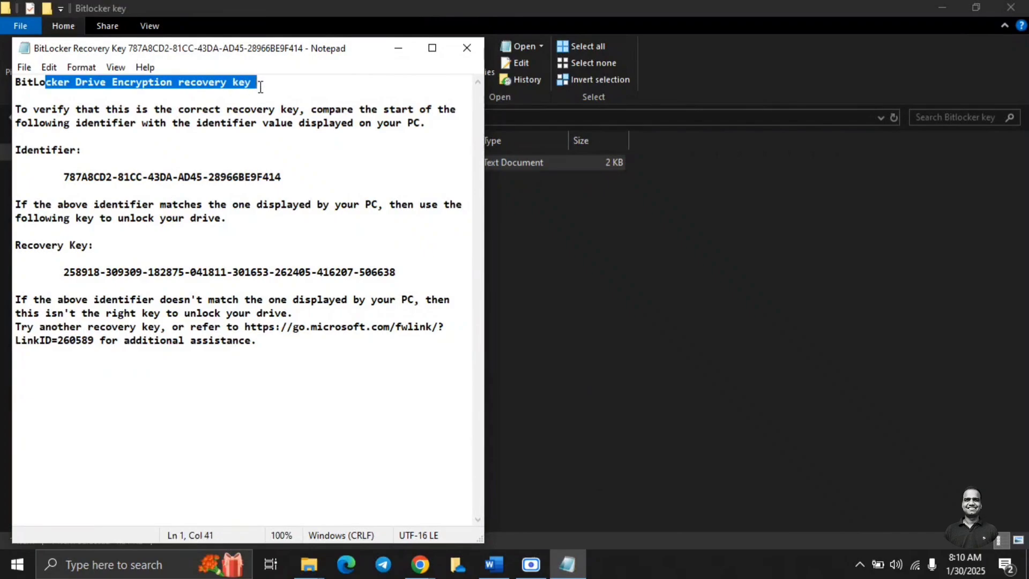
{"action": "left_click", "coordinate": [27, 110]}
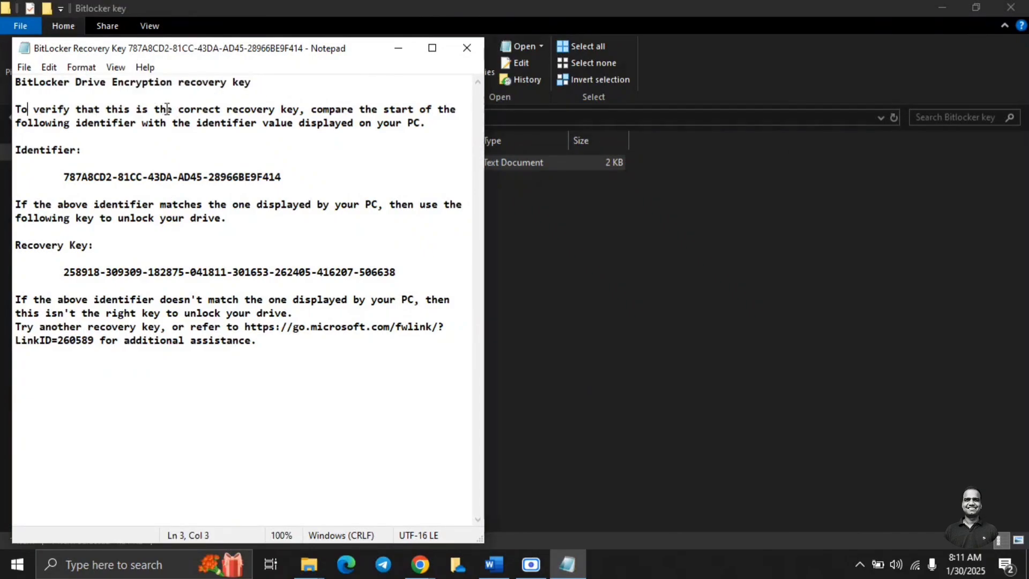
{"action": "left_click_drag", "start_coordinate": [63, 176], "coordinate": [287, 174]}
{"action": "left_click", "coordinate": [69, 179]}
{"action": "left_click_drag", "start_coordinate": [56, 270], "coordinate": [16, 258]}
{"action": "left_click_drag", "start_coordinate": [339, 265], "coordinate": [403, 275]}
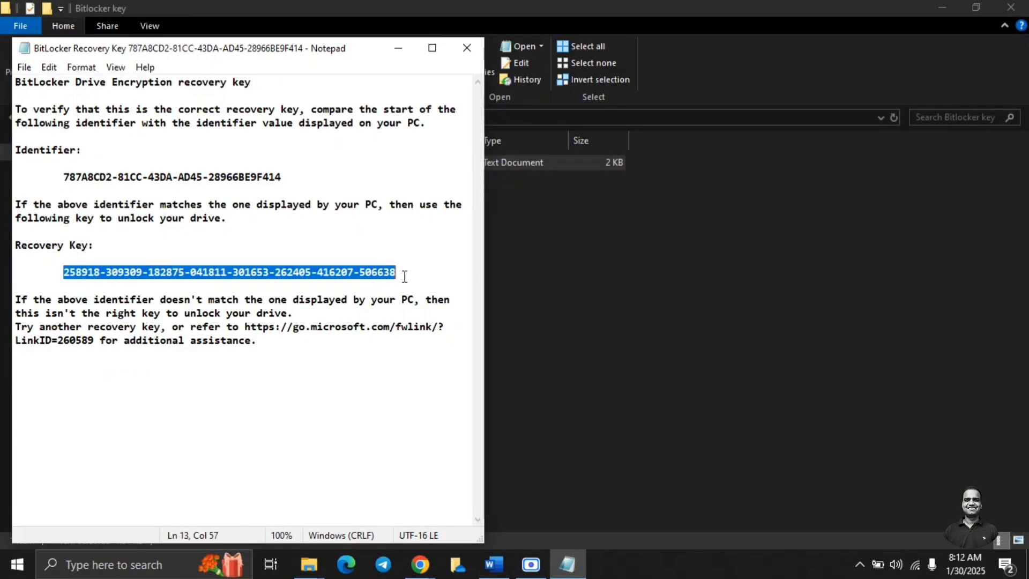
{"action": "left_click", "coordinate": [331, 286]}
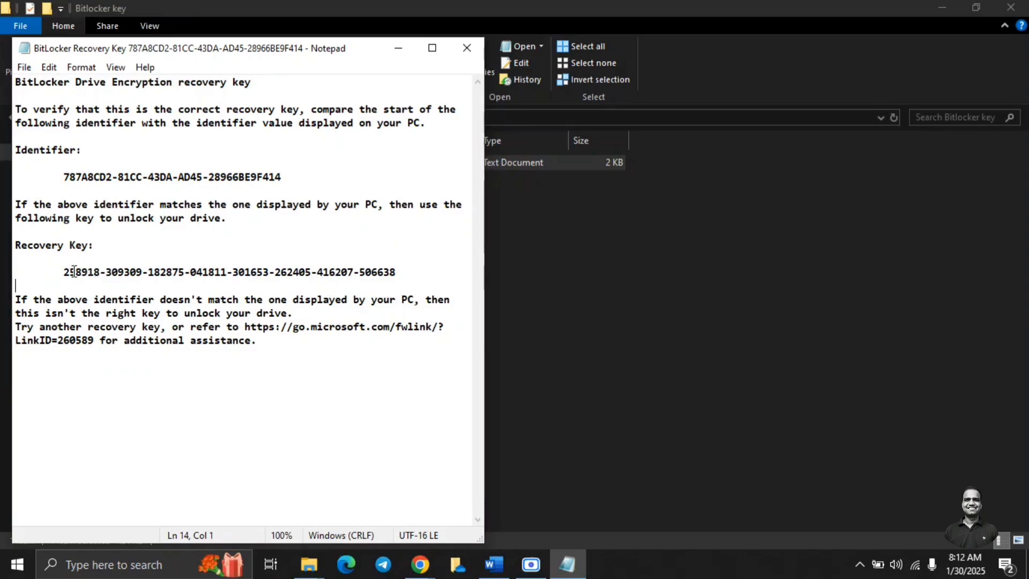
{"action": "left_click_drag", "start_coordinate": [406, 272], "coordinate": [58, 271]}
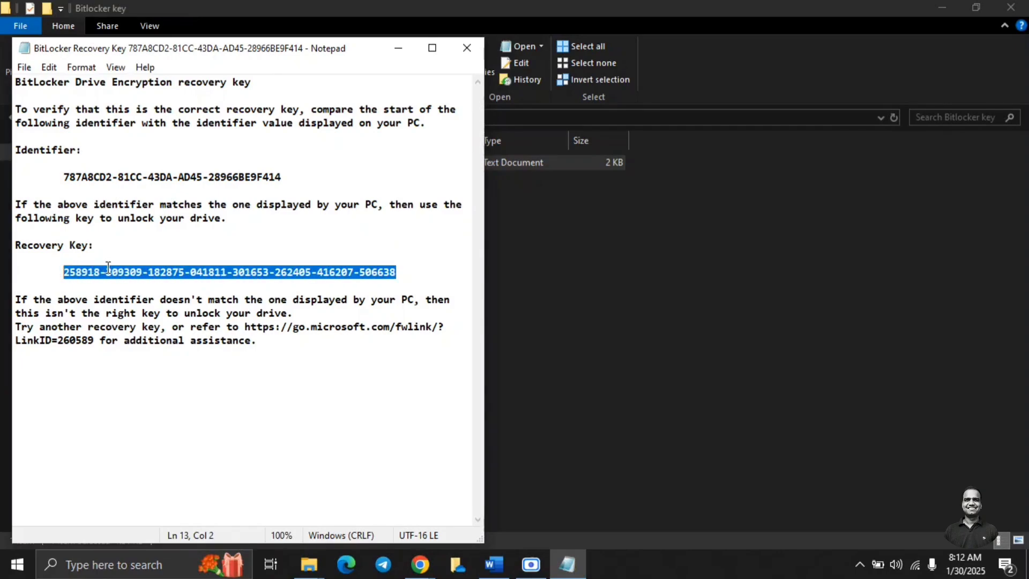
{"action": "left_click", "coordinate": [263, 271]}
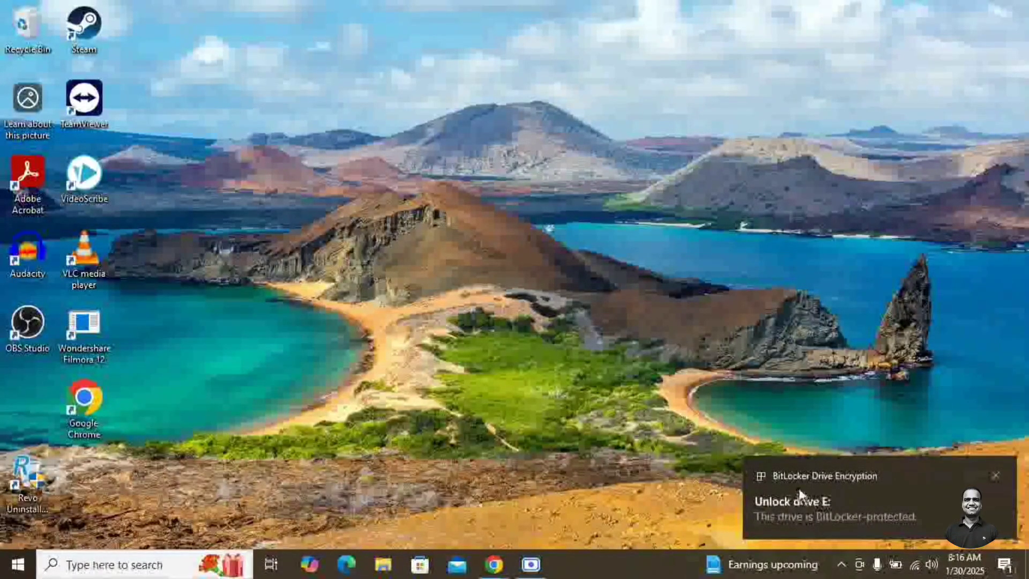
Open a maximized File Explorer on This PC and select the locked USB Drive (E:).
{"action": "left_click", "coordinate": [882, 500]}
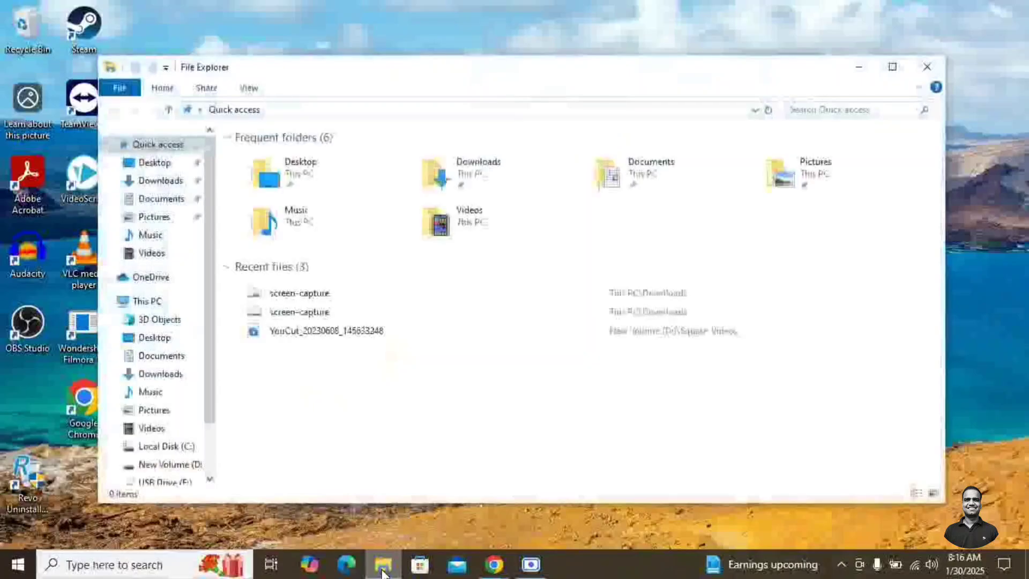
{"action": "left_click", "coordinate": [892, 67]}
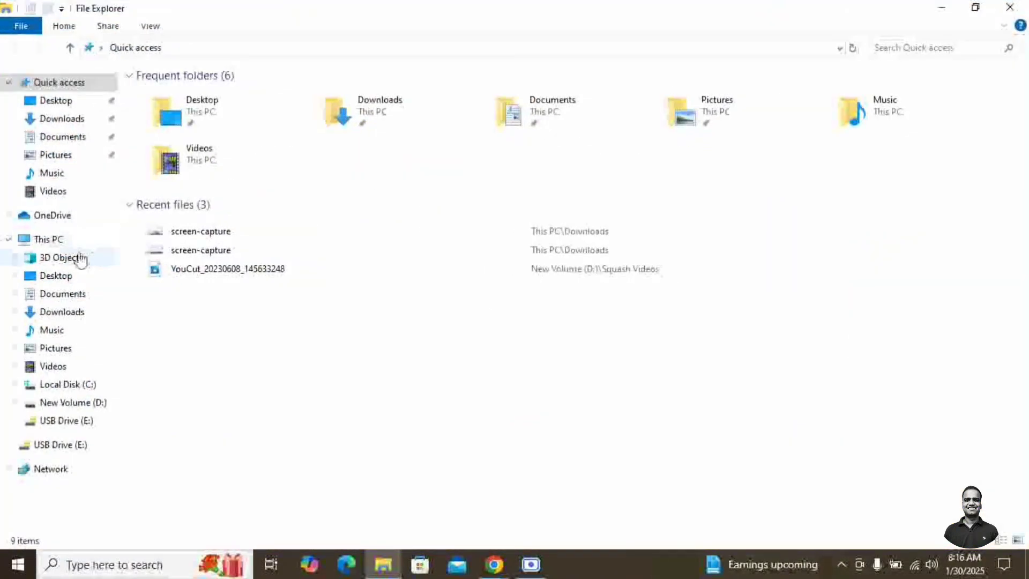
{"action": "left_click", "coordinate": [67, 242]}
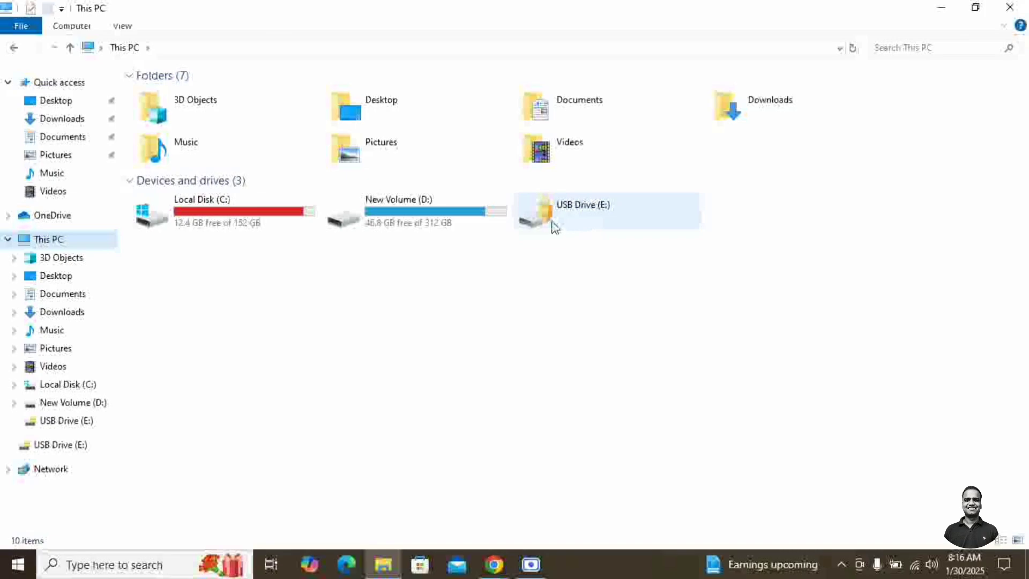
{"action": "left_click", "coordinate": [584, 222]}
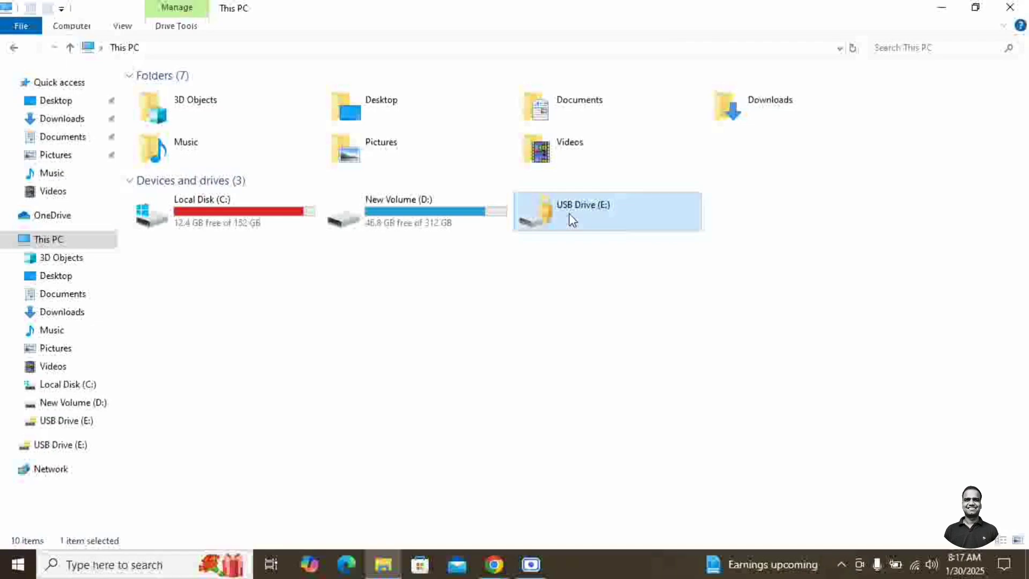
Start unlocking USB Drive (E:) and choose to enter the 48-digit recovery key.
{"action": "double_click", "coordinate": [570, 219]}
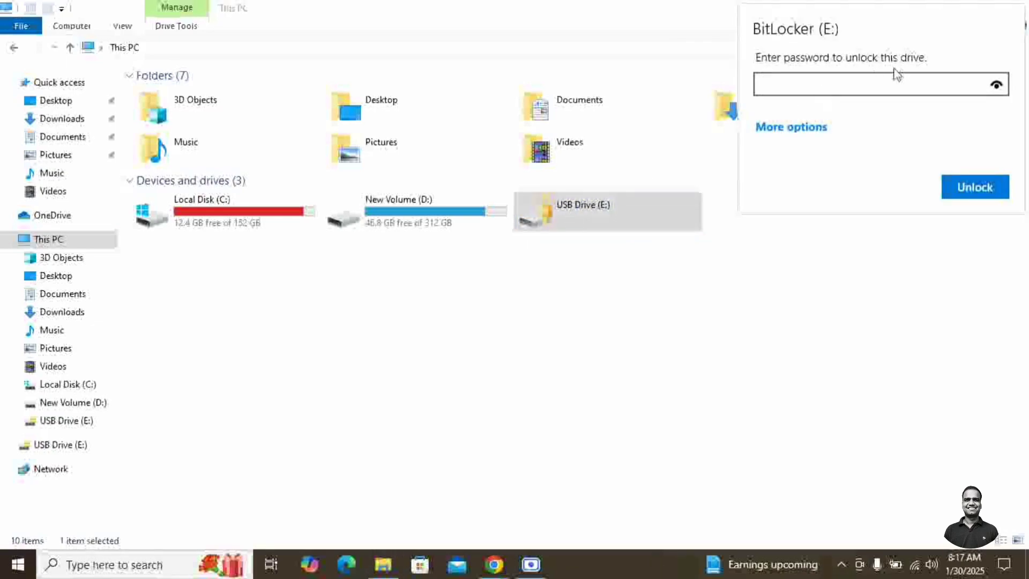
{"action": "left_click", "coordinate": [796, 127]}
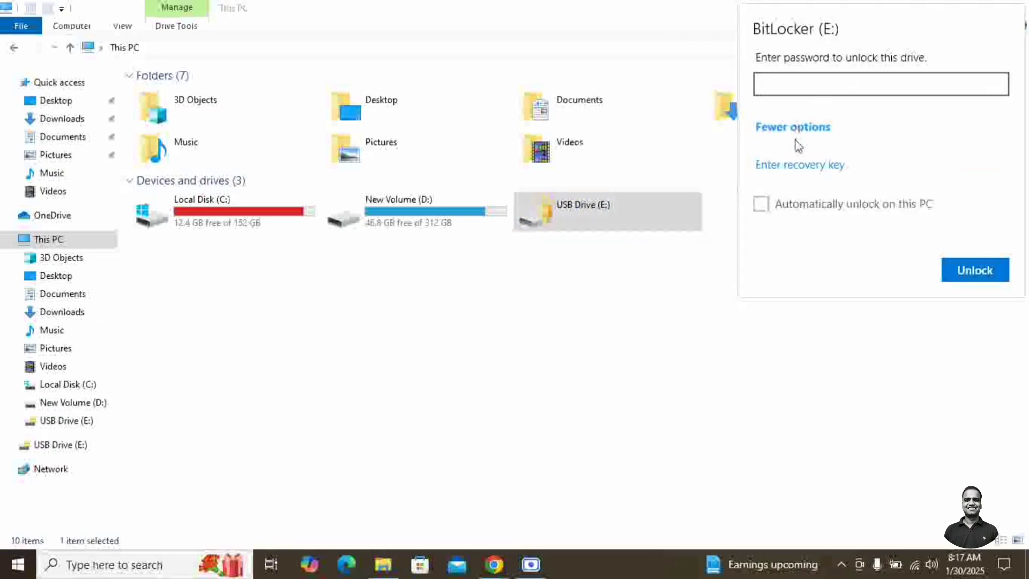
{"action": "left_click", "coordinate": [804, 170]}
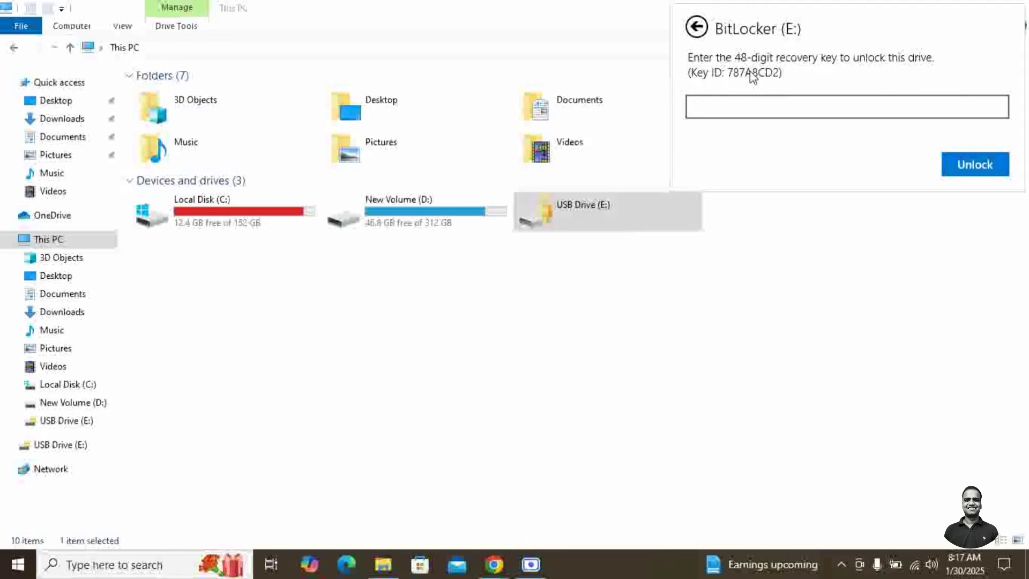
Reopen the recovery-key entry, then set the unlock prompt aside to fetch the key.
{"action": "left_click", "coordinate": [743, 276]}
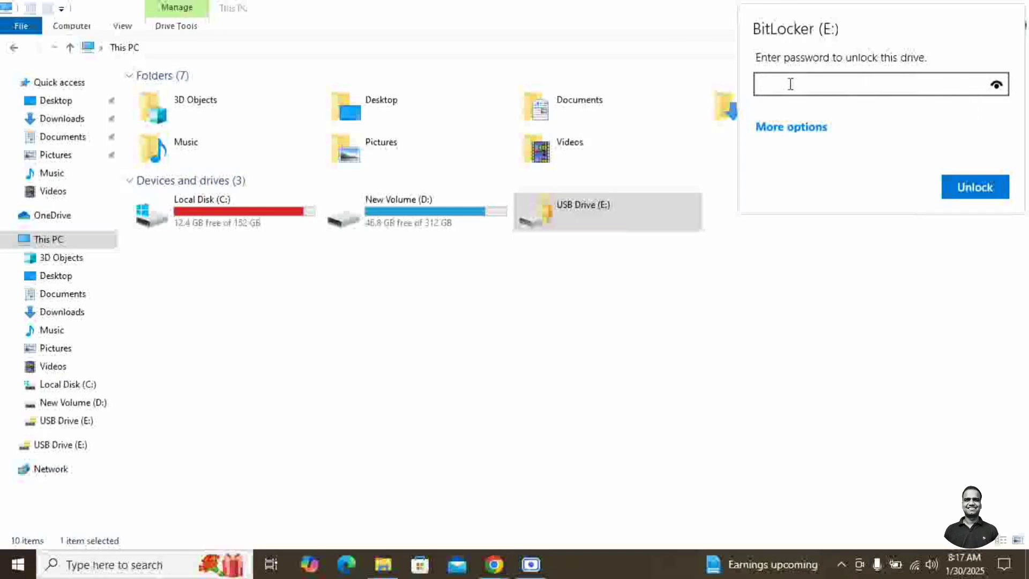
{"action": "left_click", "coordinate": [791, 127]}
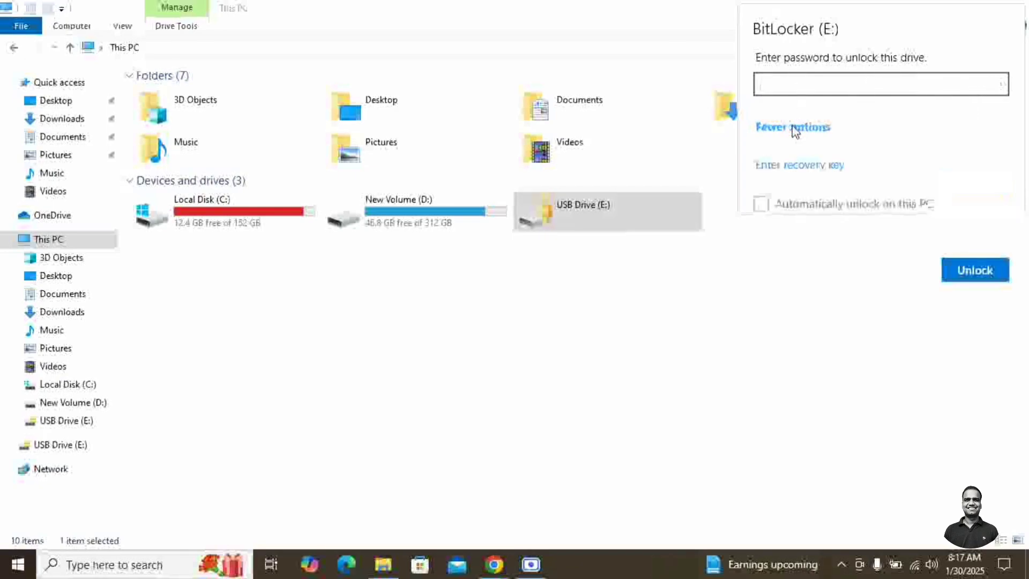
{"action": "left_click", "coordinate": [784, 168]}
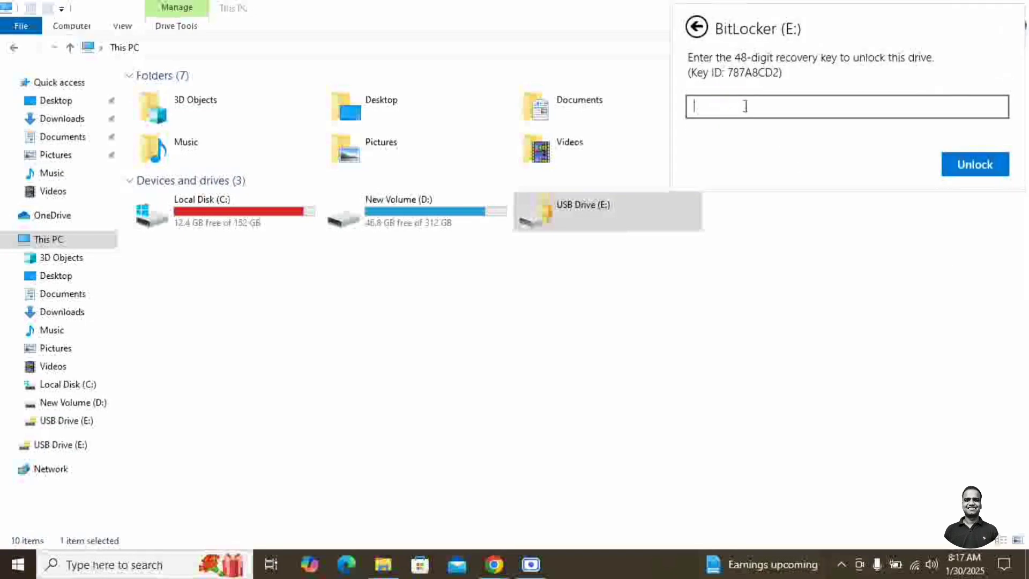
{"action": "left_click", "coordinate": [766, 225]}
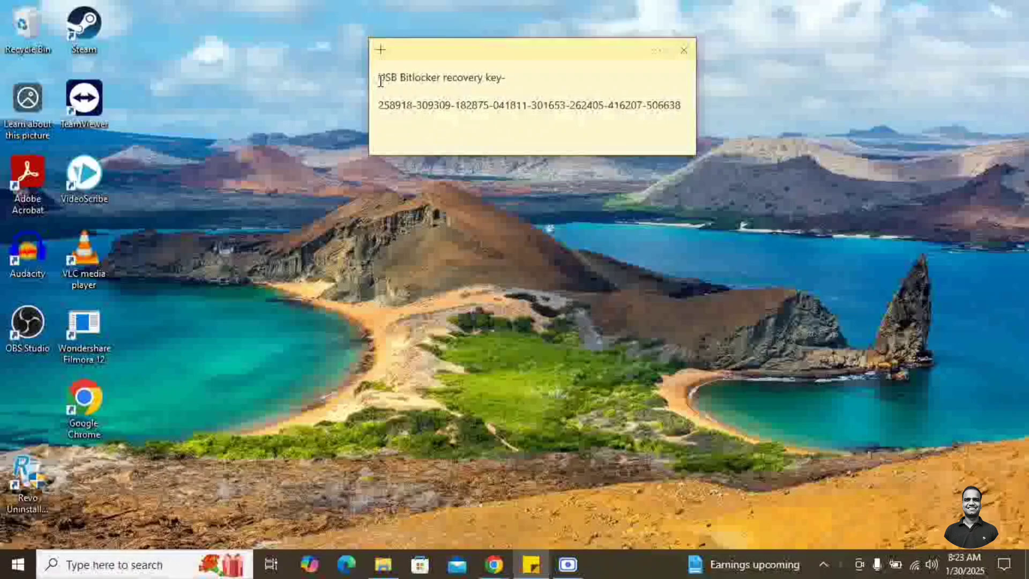
Select the full 48-digit recovery key digits in the sticky note.
{"action": "left_click_drag", "start_coordinate": [400, 77], "coordinate": [498, 77]}
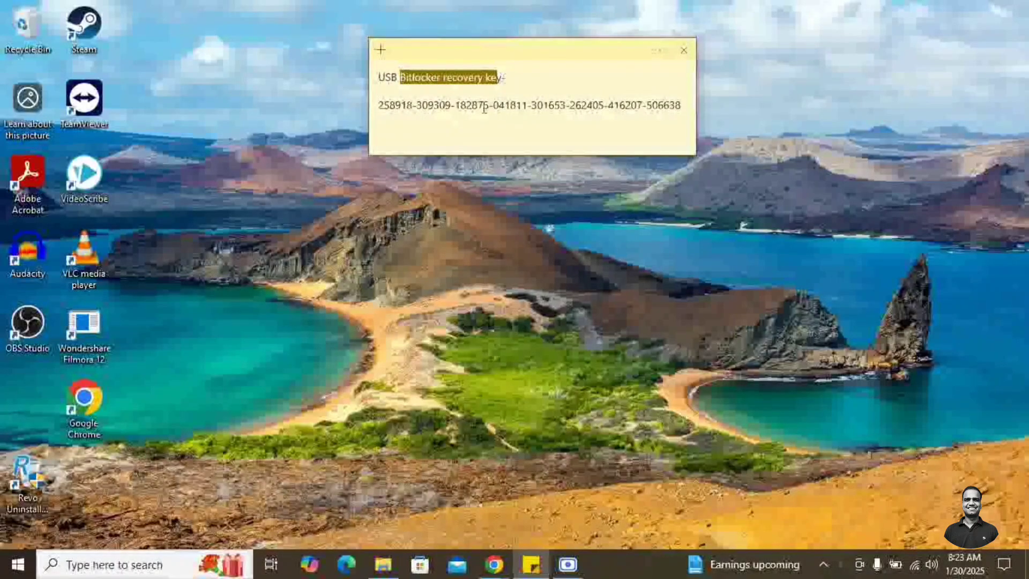
{"action": "left_click", "coordinate": [455, 121]}
{"action": "left_click_drag", "start_coordinate": [688, 106], "coordinate": [379, 106]}
{"action": "key", "text": "ctrl+c"}
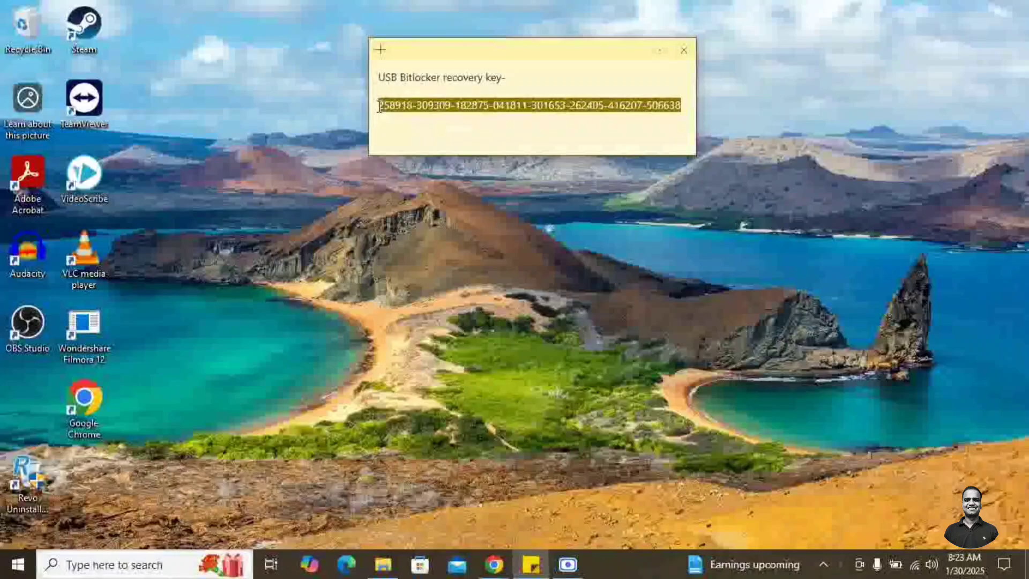
Unlock USB Drive (E:) by pasting its 48-digit BitLocker recovery key, leaving 3.71 GB free.
{"action": "left_click", "coordinate": [383, 564]}
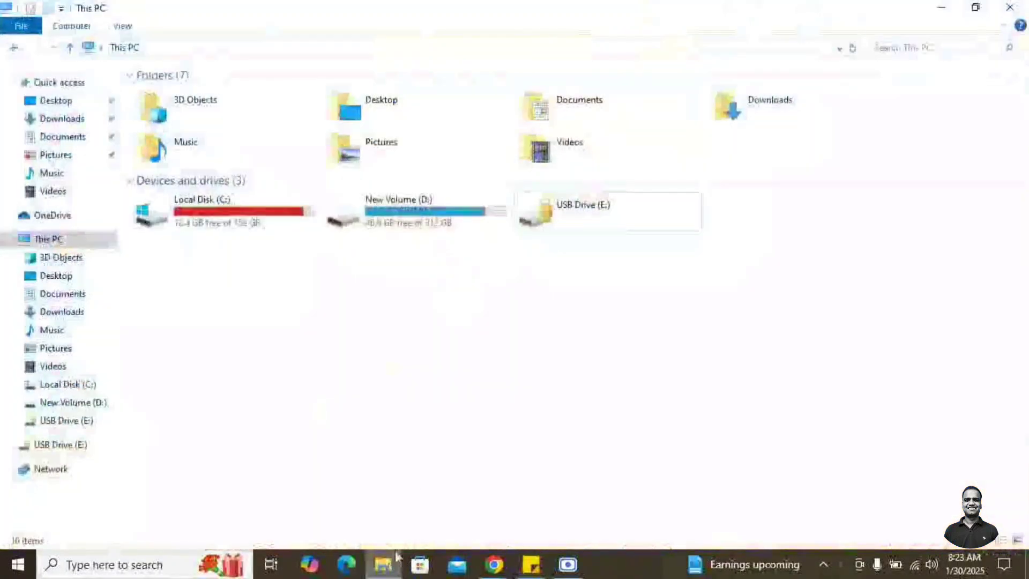
{"action": "right_click", "coordinate": [592, 212]}
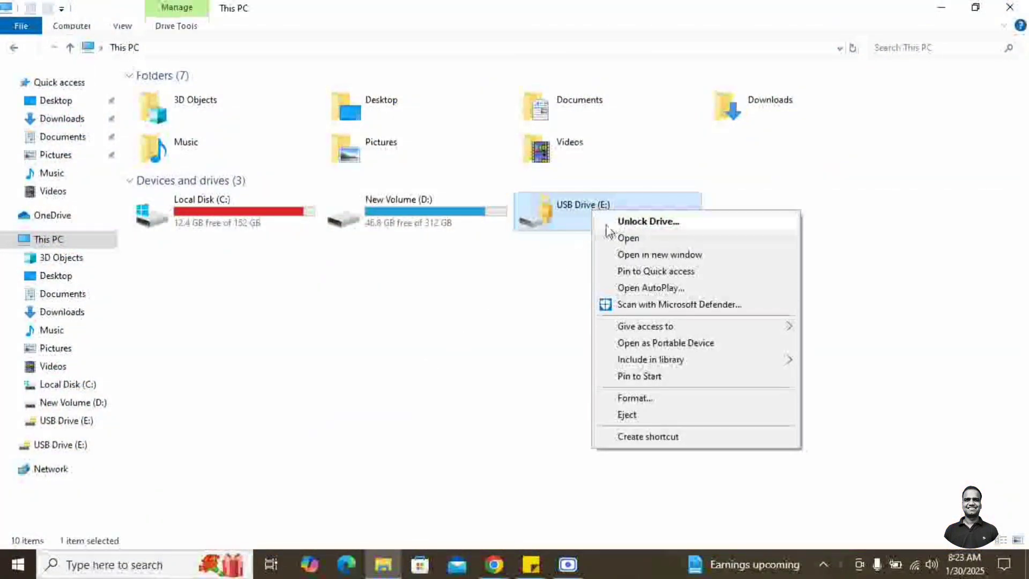
{"action": "left_click", "coordinate": [607, 223]}
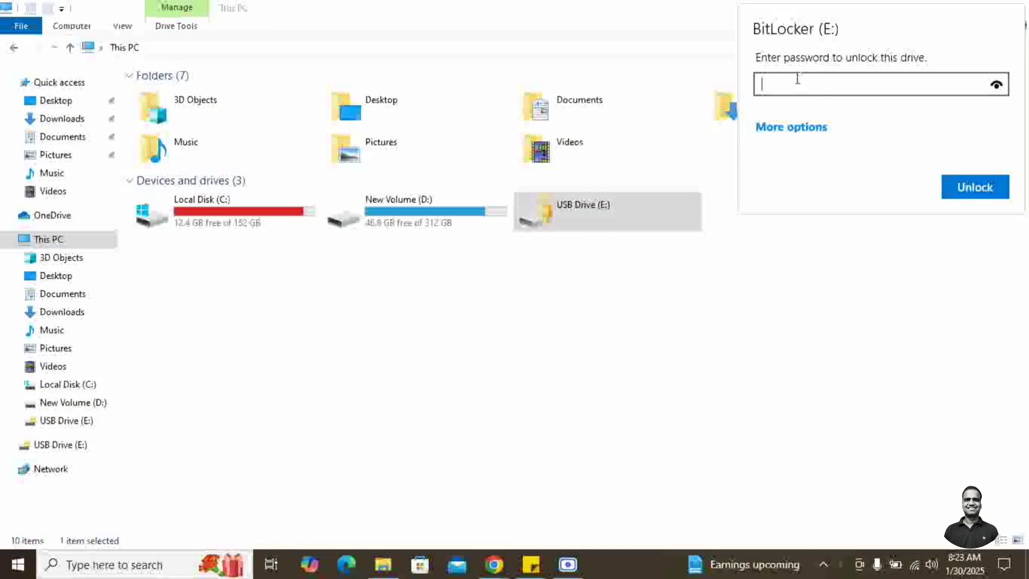
{"action": "left_click", "coordinate": [783, 128]}
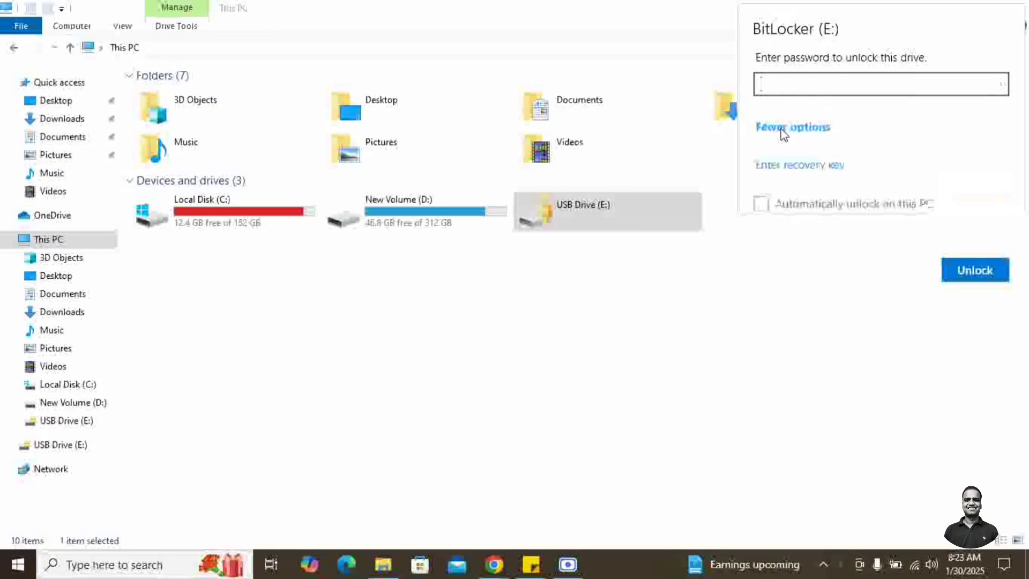
{"action": "left_click", "coordinate": [795, 168]}
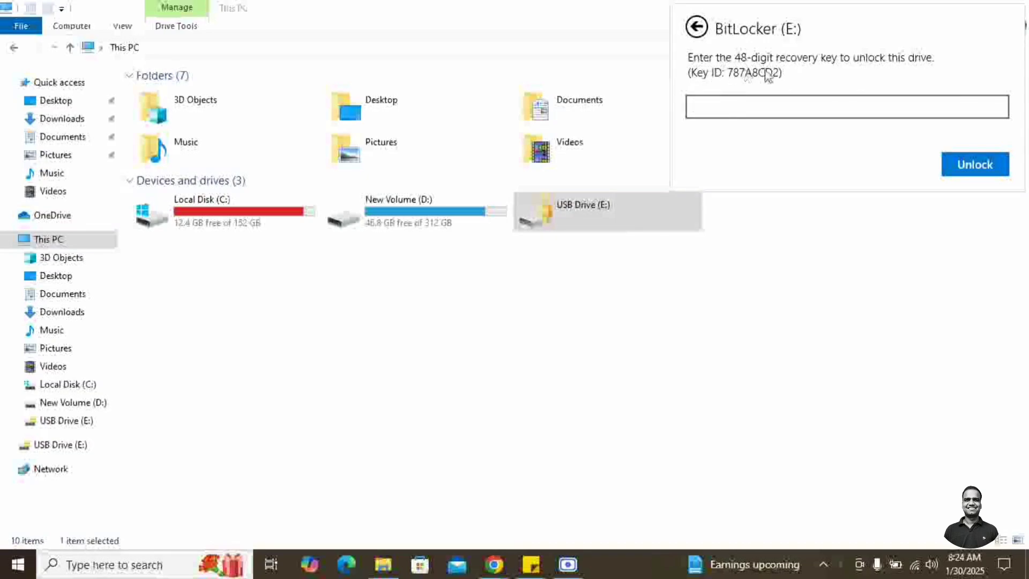
{"action": "key", "text": "ctrl+v"}
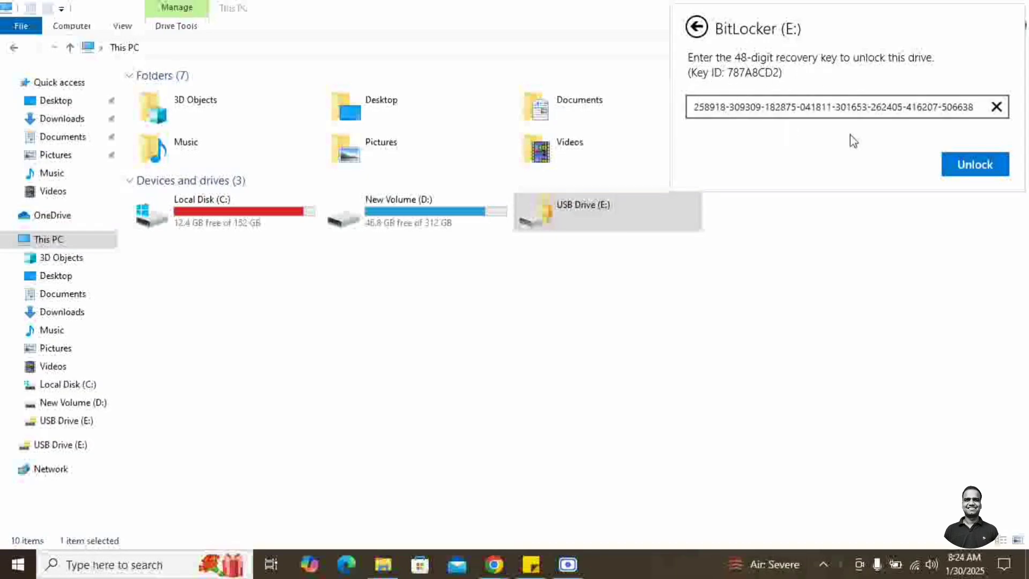
{"action": "left_click_drag", "start_coordinate": [693, 107], "coordinate": [955, 107]}
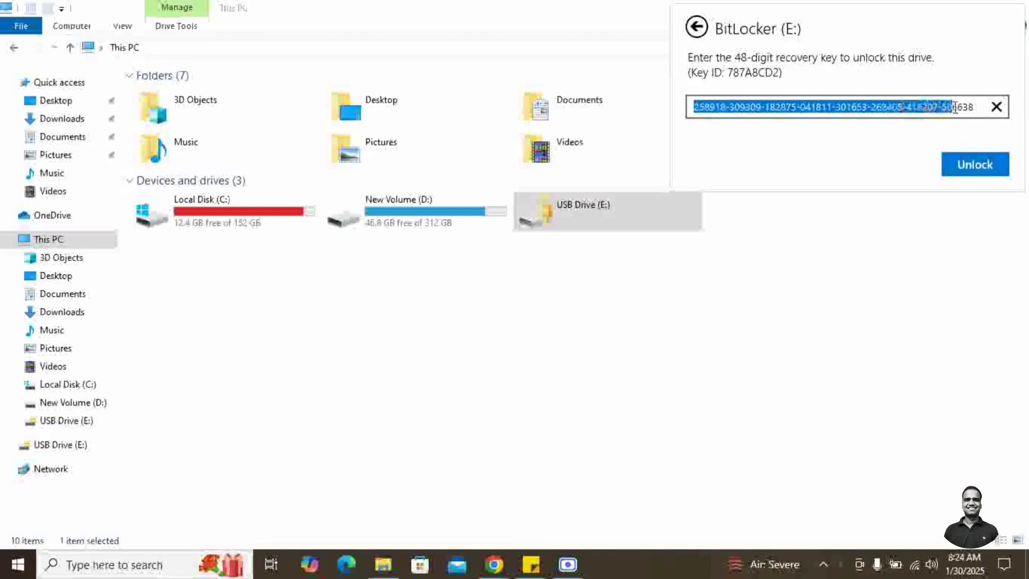
{"action": "left_click", "coordinate": [953, 107]}
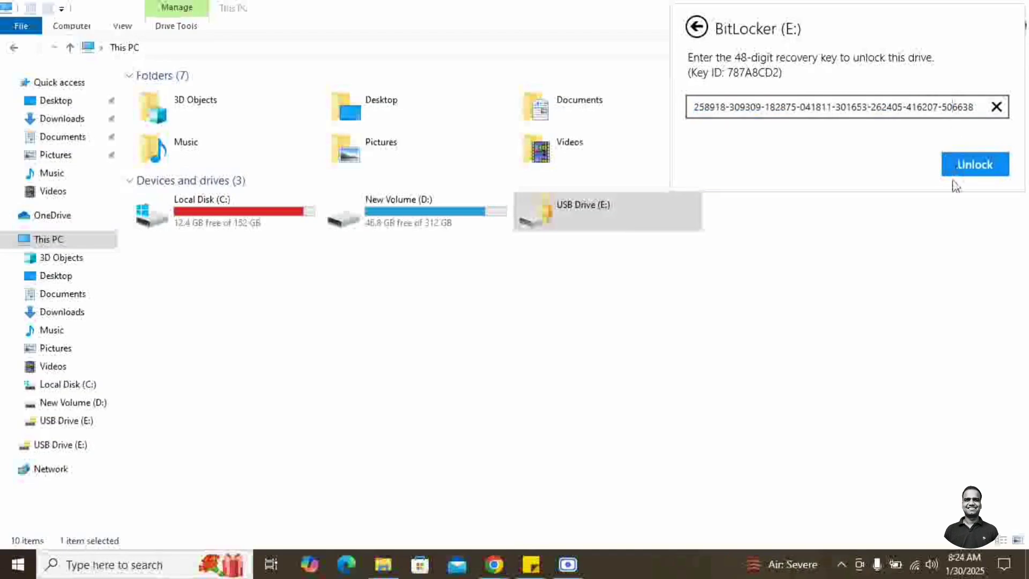
{"action": "left_click", "coordinate": [955, 164]}
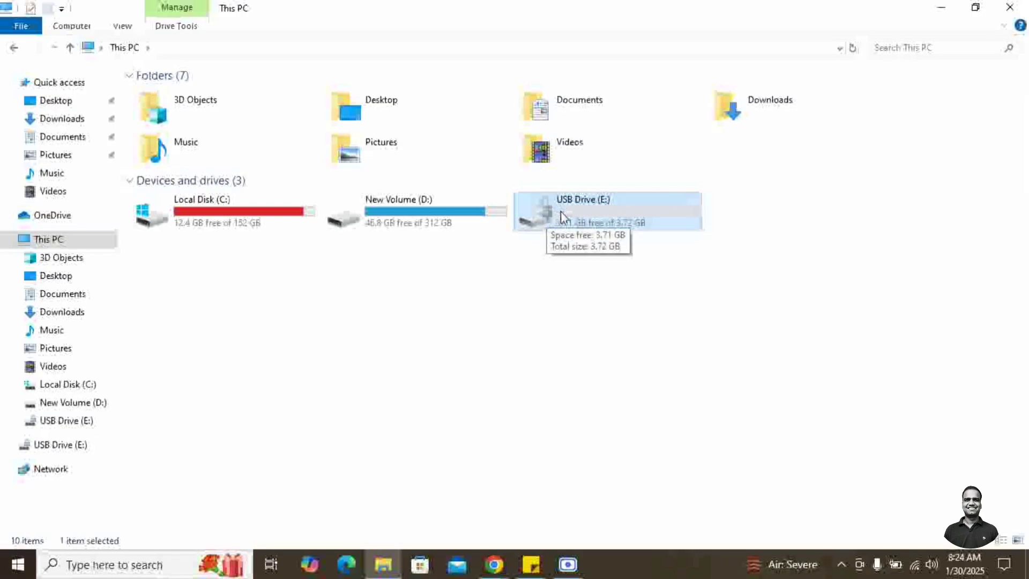
Open USB Drive (E:) and show its video, two JPEGs and MP3 as large icons.
{"action": "double_click", "coordinate": [627, 220]}
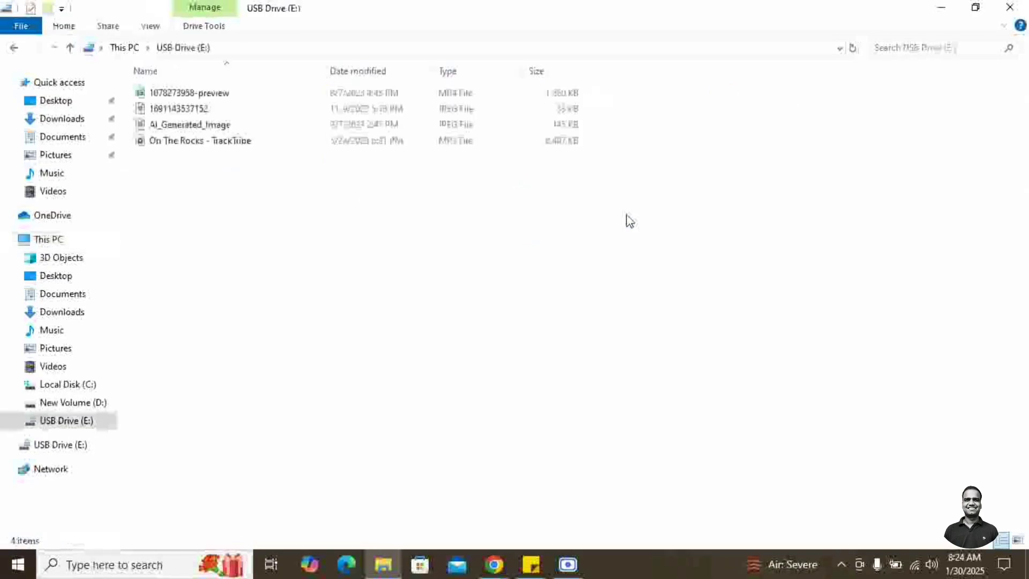
{"action": "right_click", "coordinate": [469, 193]}
{"action": "mouse_move", "coordinate": [503, 203]}
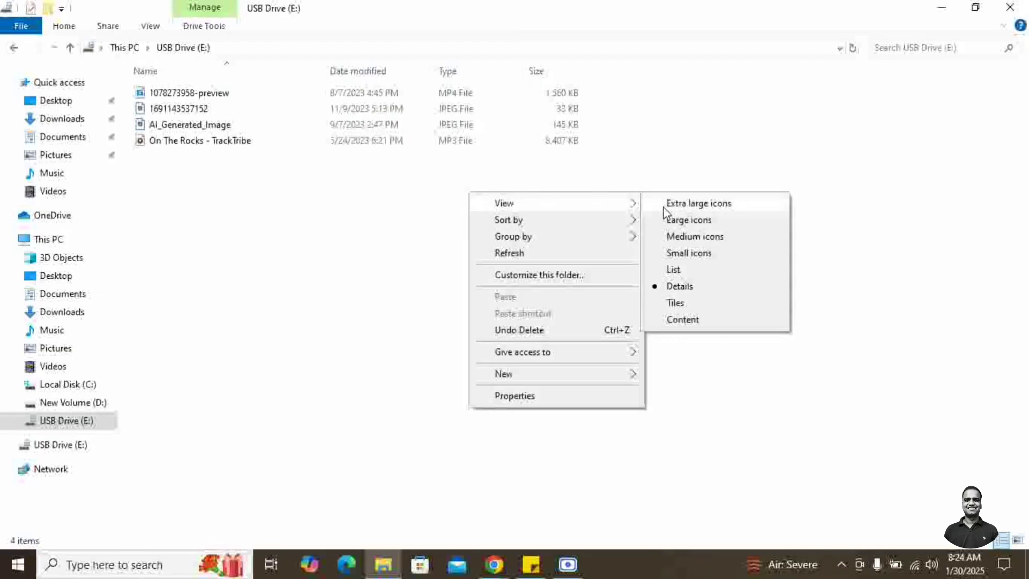
{"action": "left_click", "coordinate": [676, 220]}
Try extra large icons for the drive's files, then return the view to large icons.
{"action": "right_click", "coordinate": [599, 214]}
{"action": "mouse_move", "coordinate": [643, 224]}
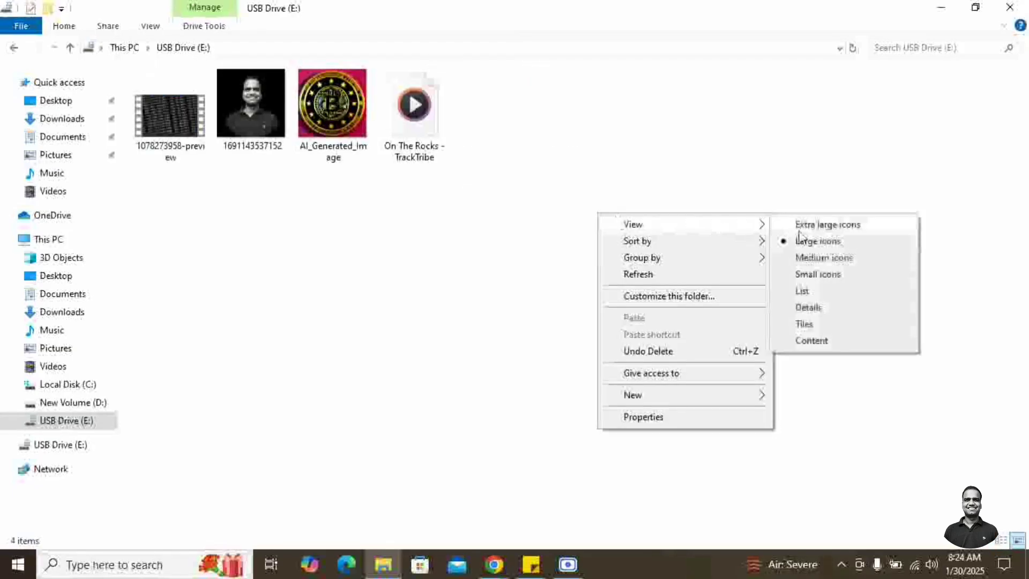
{"action": "left_click", "coordinate": [799, 225]}
{"action": "right_click", "coordinate": [646, 327]}
{"action": "mouse_move", "coordinate": [768, 343]}
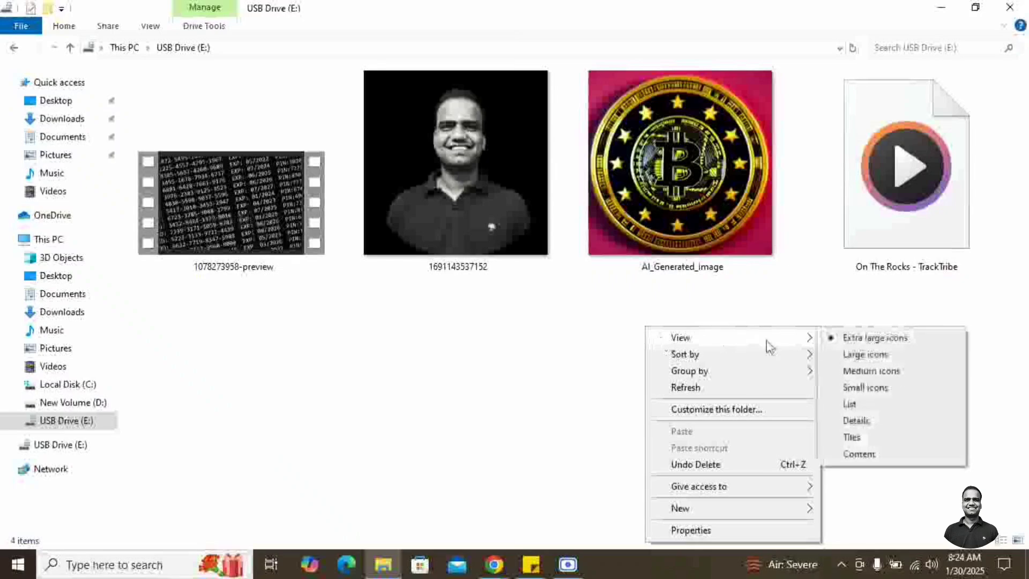
{"action": "left_click", "coordinate": [863, 354]}
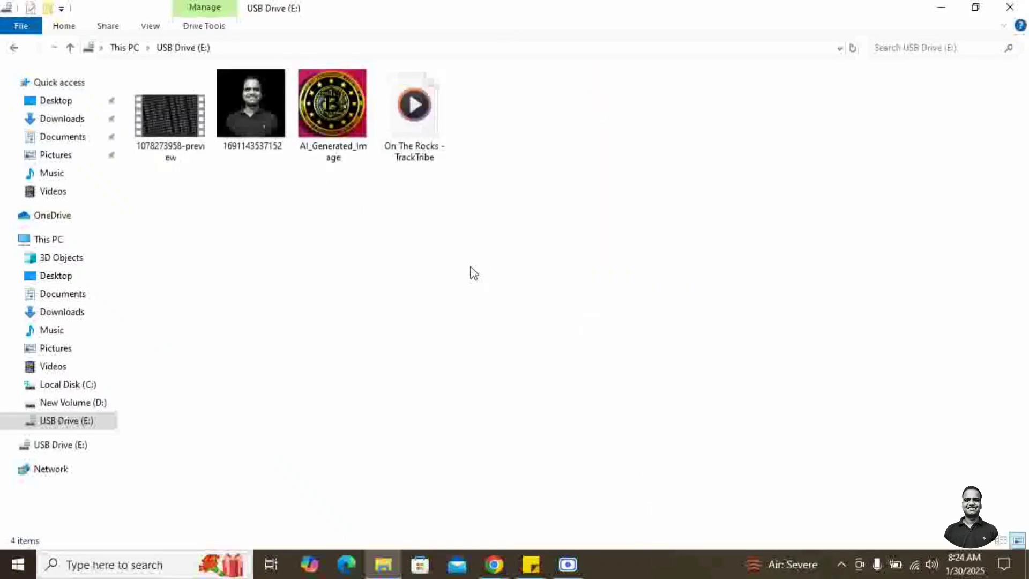